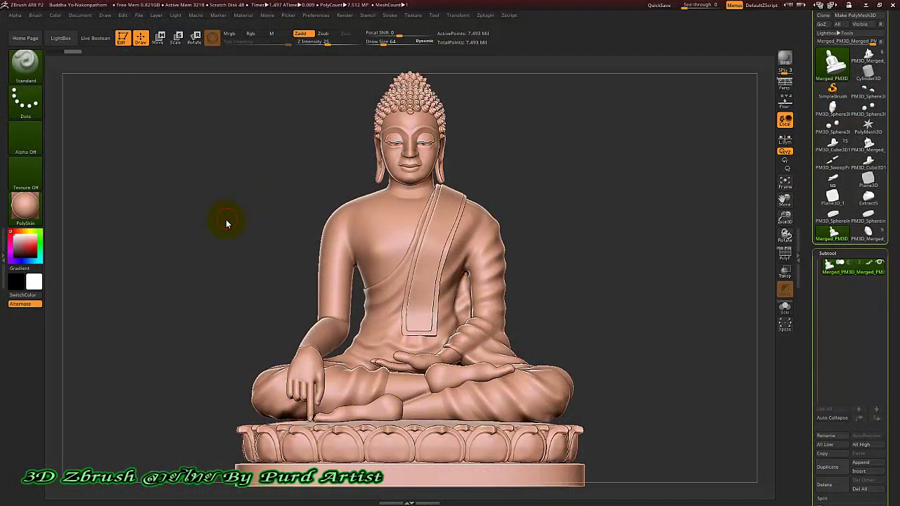
Sketch trial guide lines across the shoulder, waist and neck, then clear them.
mouse_move(220, 226)
mouse_down()
mouse_move(253, 225)
mouse_move(284, 244)
mouse_move(351, 221)
mouse_up()
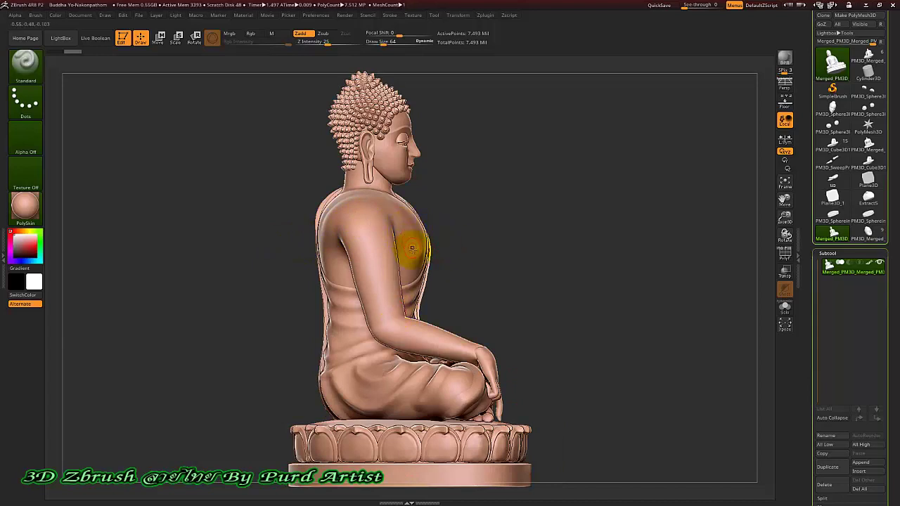
mouse_move(261, 259)
mouse_down()
mouse_move(211, 263)
mouse_move(220, 255)
mouse_move(375, 258)
mouse_move(357, 241)
mouse_up()
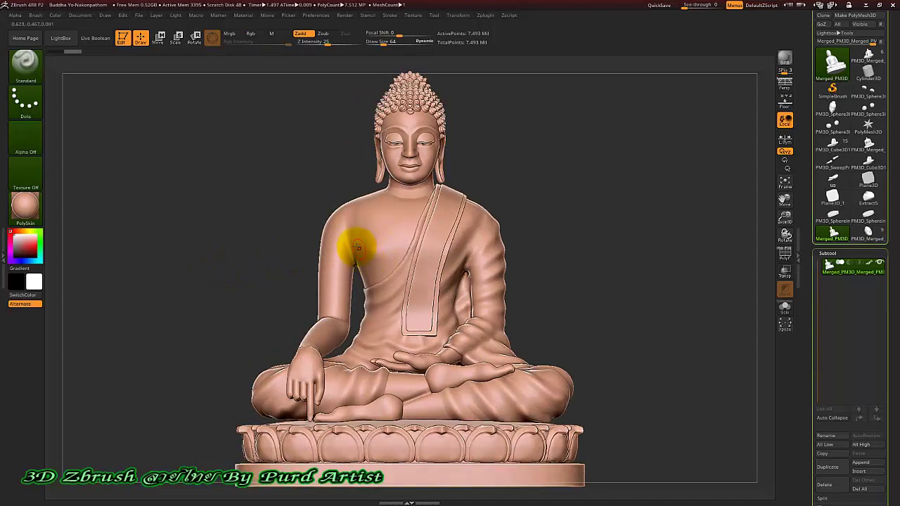
drag(340, 208, 357, 285)
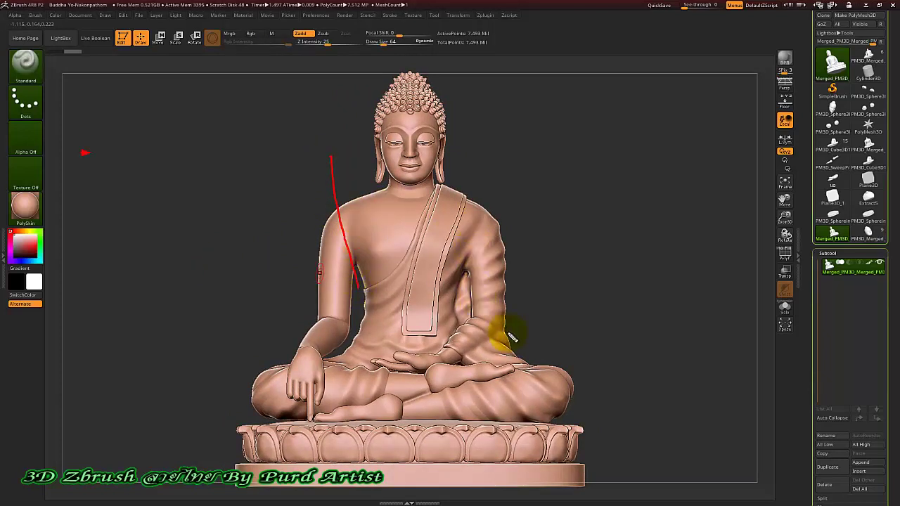
drag(547, 325, 356, 324)
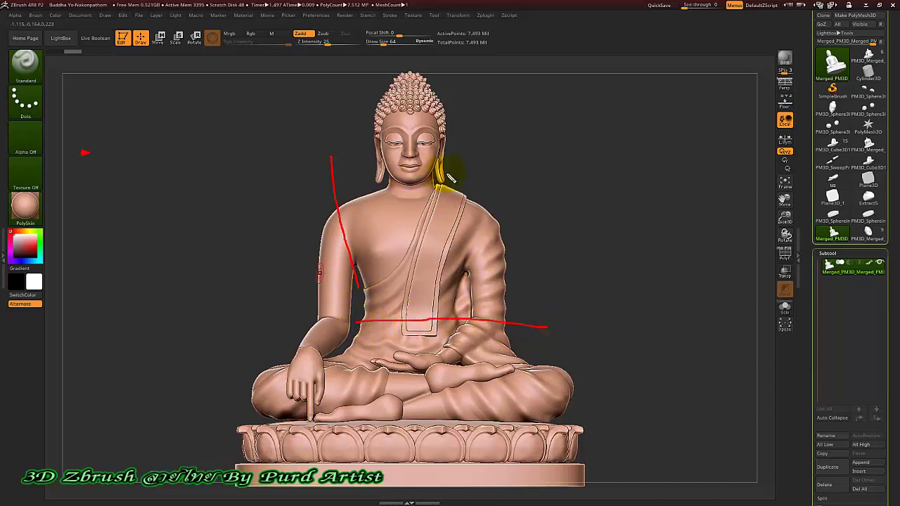
drag(502, 191, 346, 188)
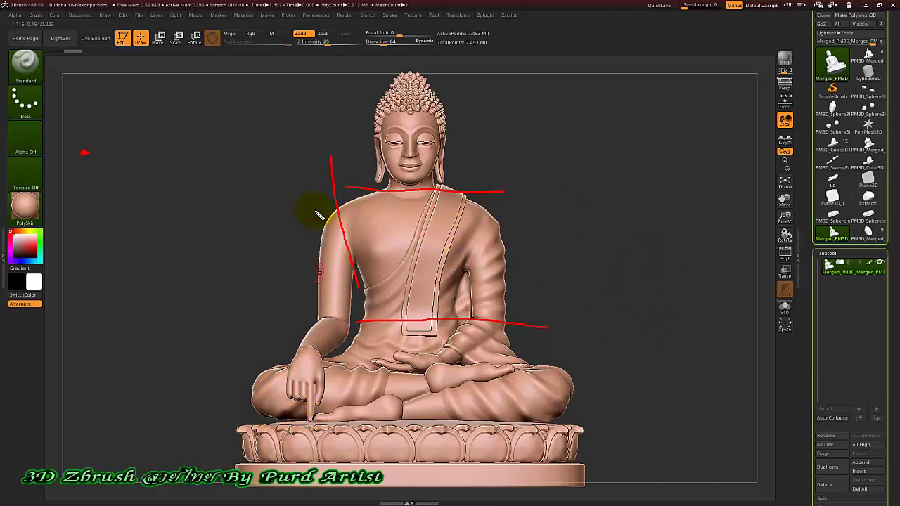
key(p)
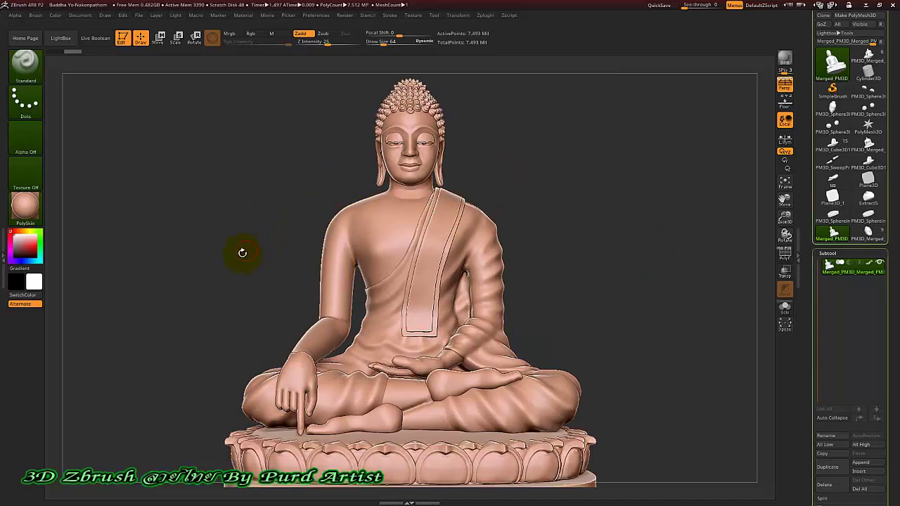
With perspective off in side profile, sketch head-to-lap, knee, back and lotus-base guides, then clear them.
key(p)
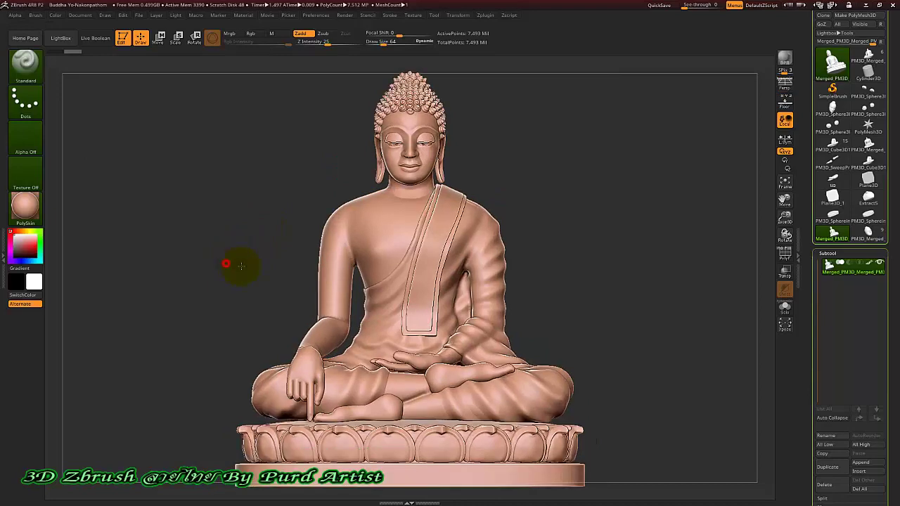
drag(241, 265, 277, 253)
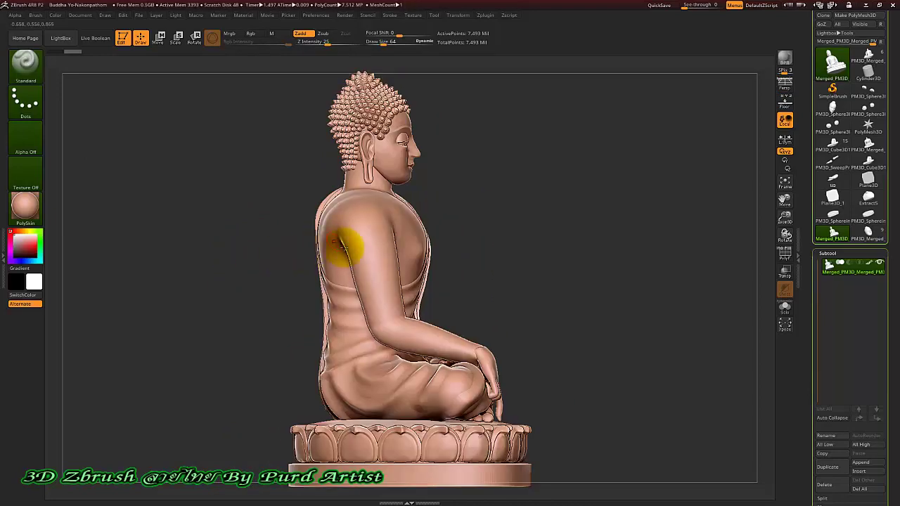
scroll(361, 271, down, 3)
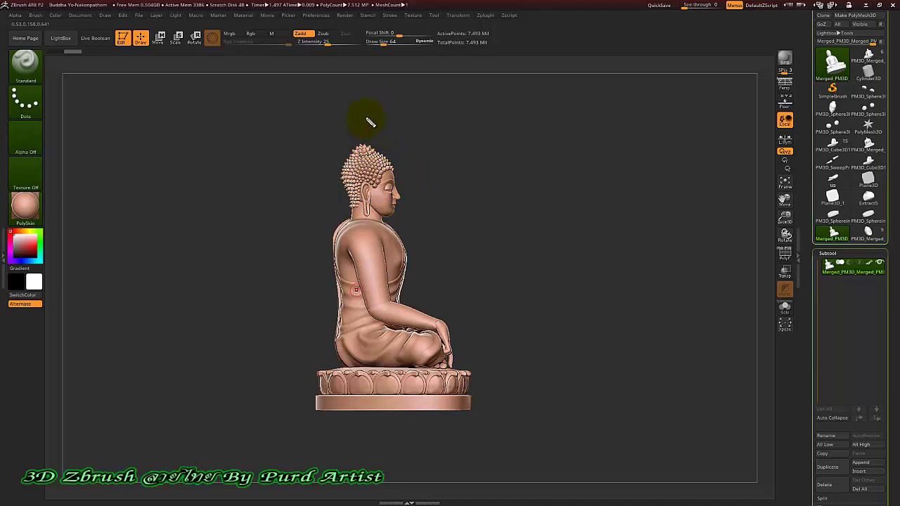
drag(368, 147, 378, 435)
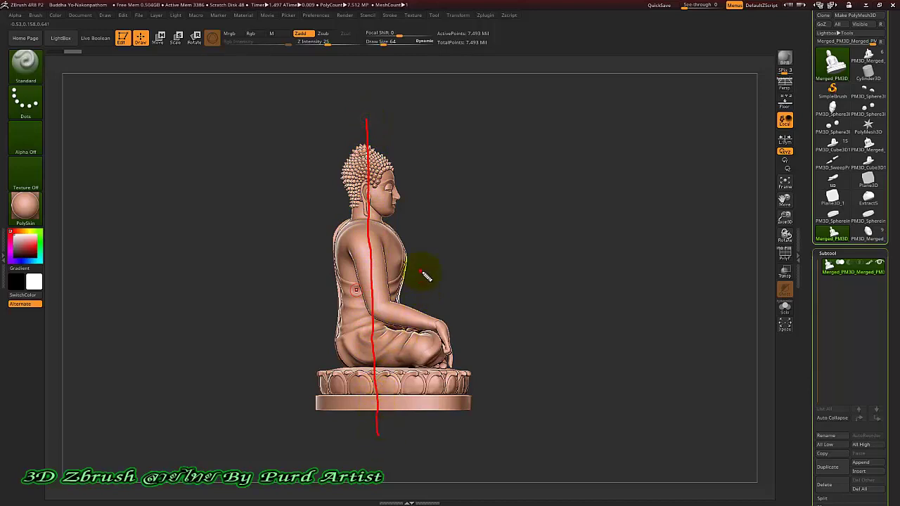
drag(420, 272, 423, 425)
drag(331, 288, 339, 435)
drag(496, 364, 324, 367)
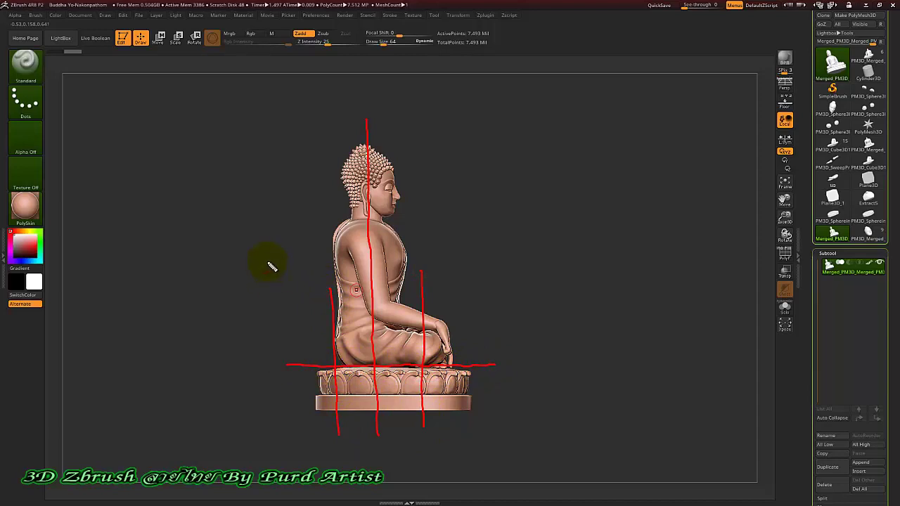
key(Escape)
mouse_move(260, 279)
mouse_down()
mouse_move(227, 272)
mouse_move(342, 272)
mouse_up()
mouse_move(244, 245)
mouse_down()
mouse_move(305, 257)
mouse_move(412, 221)
mouse_move(430, 266)
mouse_move(312, 331)
mouse_move(522, 378)
mouse_move(420, 234)
mouse_move(387, 251)
mouse_move(391, 298)
mouse_move(462, 340)
mouse_move(371, 331)
mouse_move(345, 232)
mouse_move(381, 321)
mouse_up()
Sketch lines across the shoulder and along the forearm, then clear all red marks.
drag(406, 227, 332, 225)
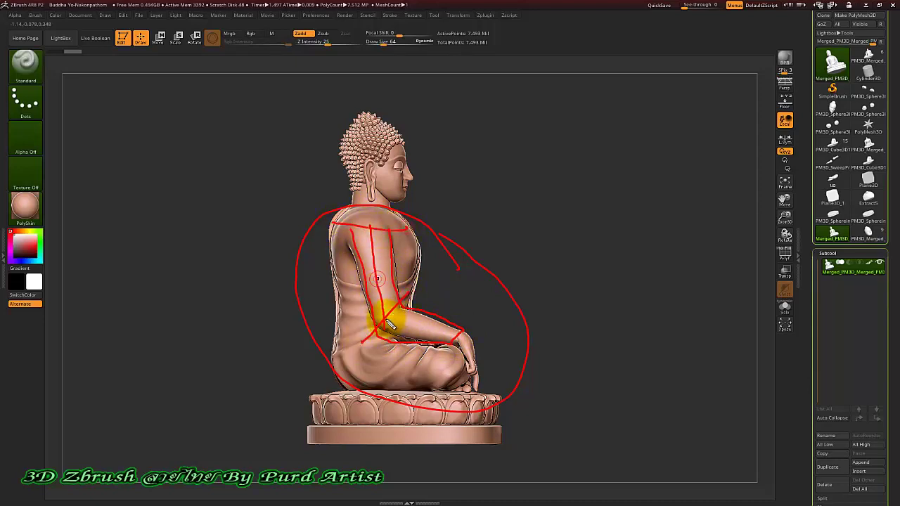
drag(382, 317, 453, 336)
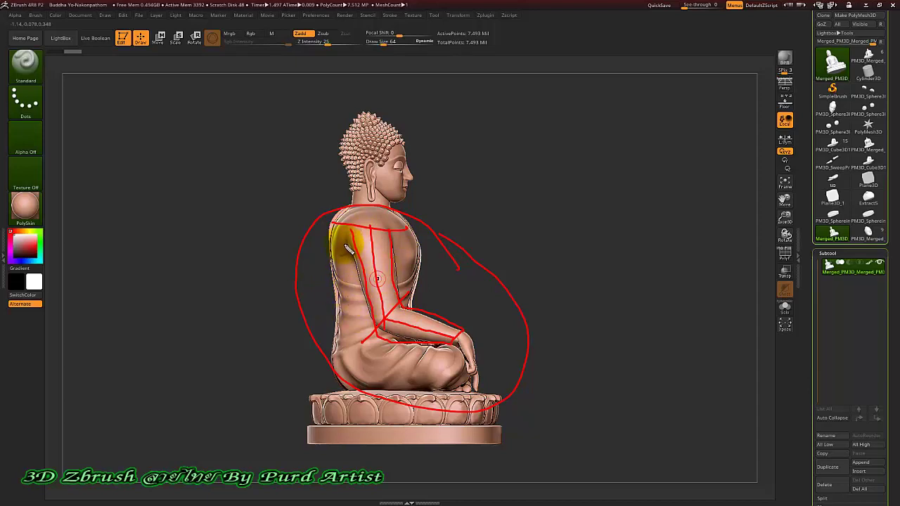
key(Escape)
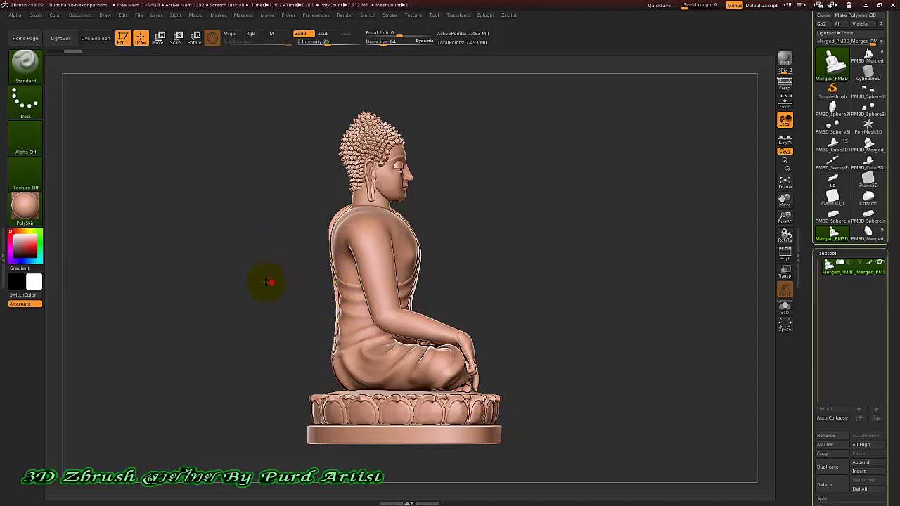
Frame the statue from the front and slice the right arm into its own polygroup at the shoulder.
drag(271, 282, 311, 368)
key(f)
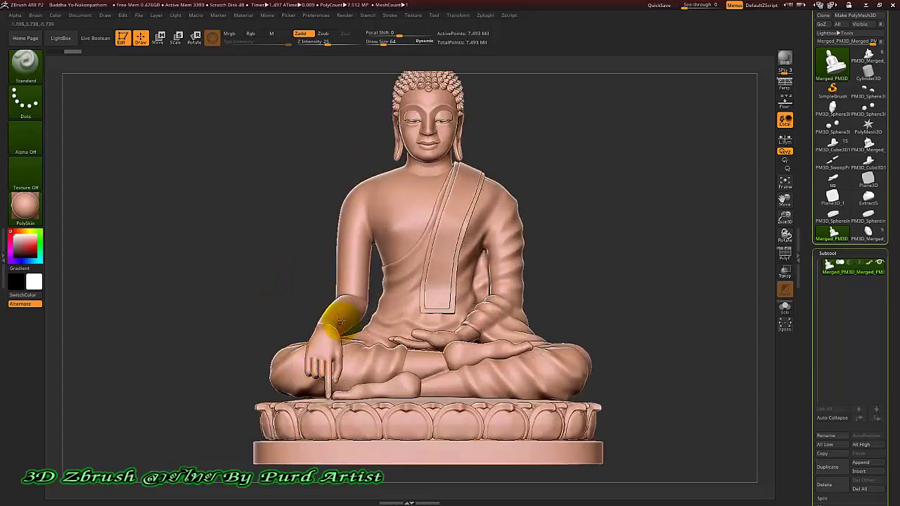
ctrl+right_drag(340, 322, 342, 294)
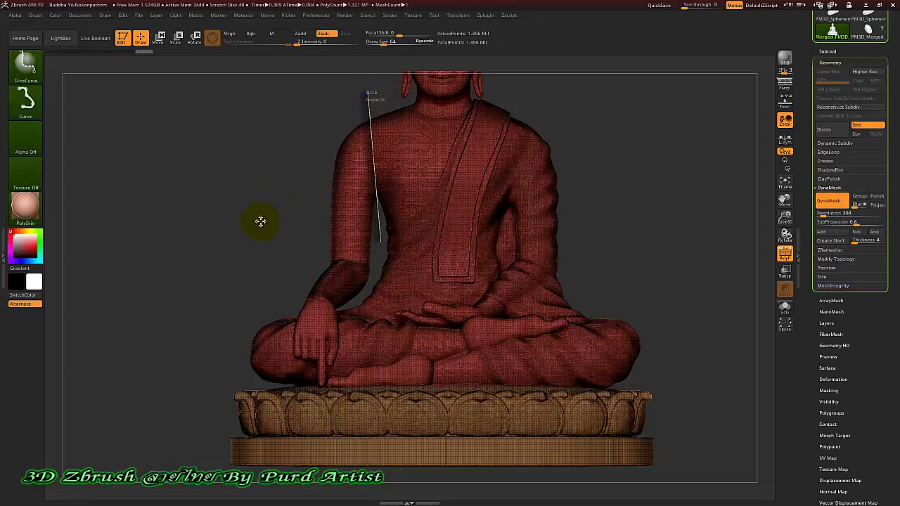
ctrl+shift+drag(260, 222, 230, 183)
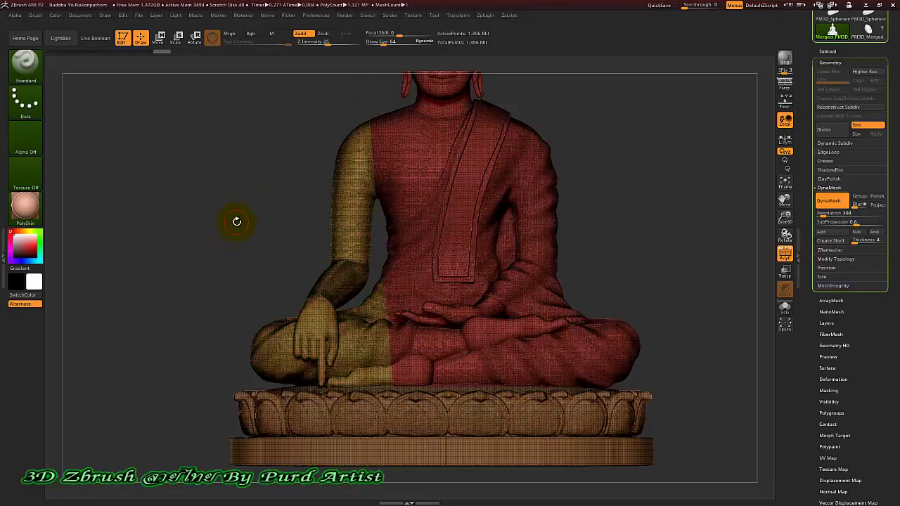
Check the arm and hand region from behind, then return to the front view.
scroll(348, 277, down, 2)
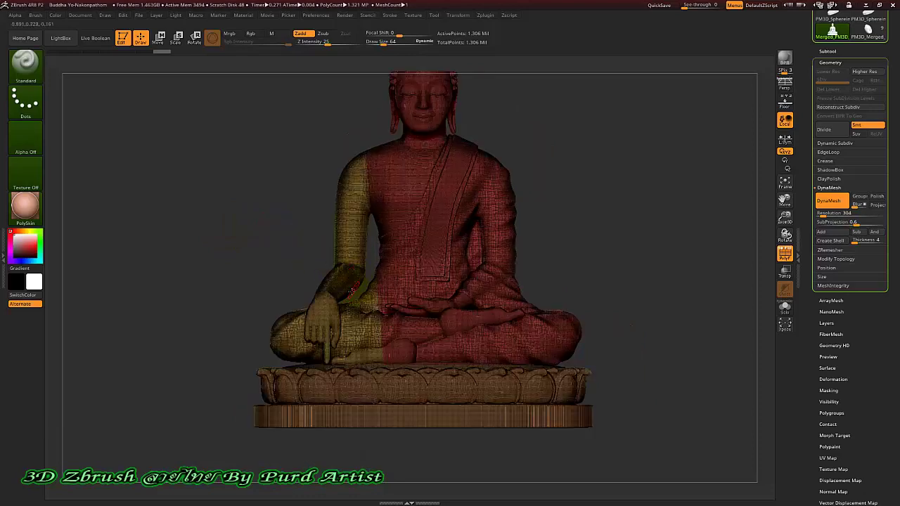
mouse_move(231, 253)
mouse_down()
mouse_move(310, 263)
mouse_move(472, 189)
mouse_up()
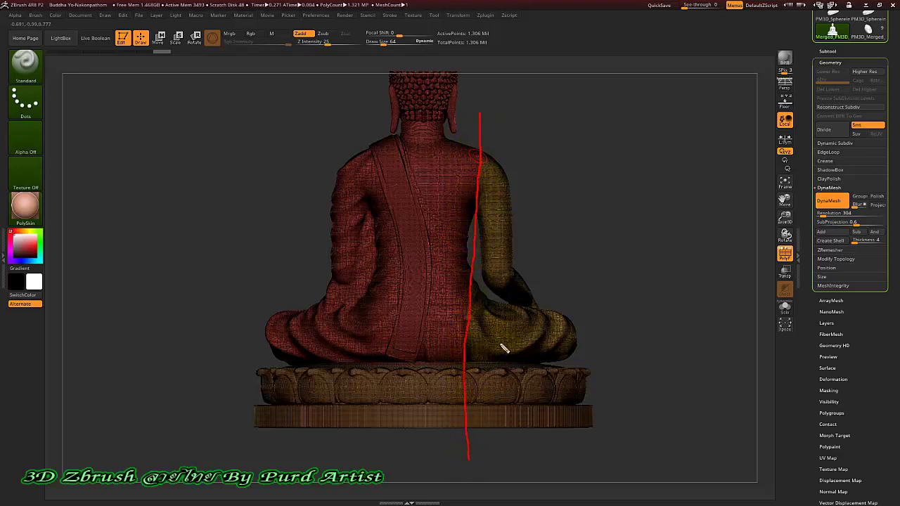
mouse_move(583, 352)
mouse_down()
mouse_move(571, 320)
mouse_move(490, 345)
mouse_up()
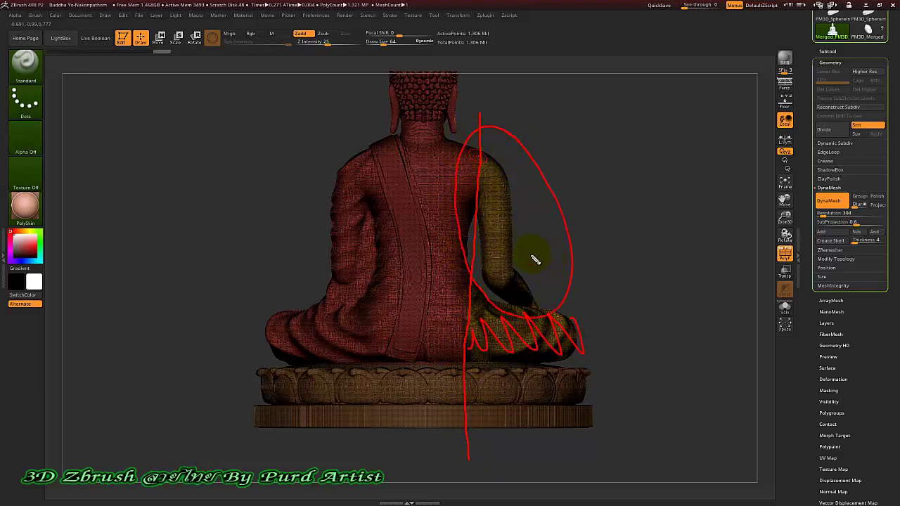
key(Escape)
mouse_move(566, 255)
mouse_down()
mouse_move(518, 237)
mouse_move(263, 239)
mouse_move(252, 247)
mouse_up()
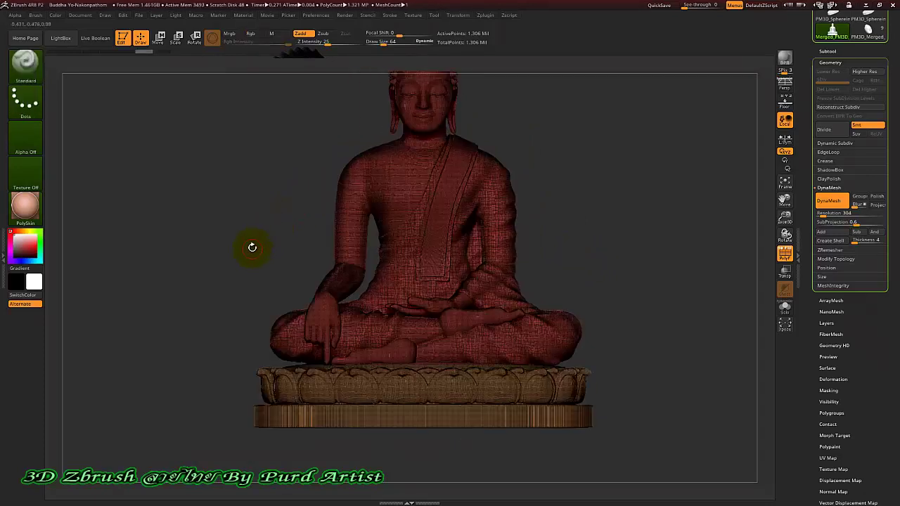
key(ctrl+shift)
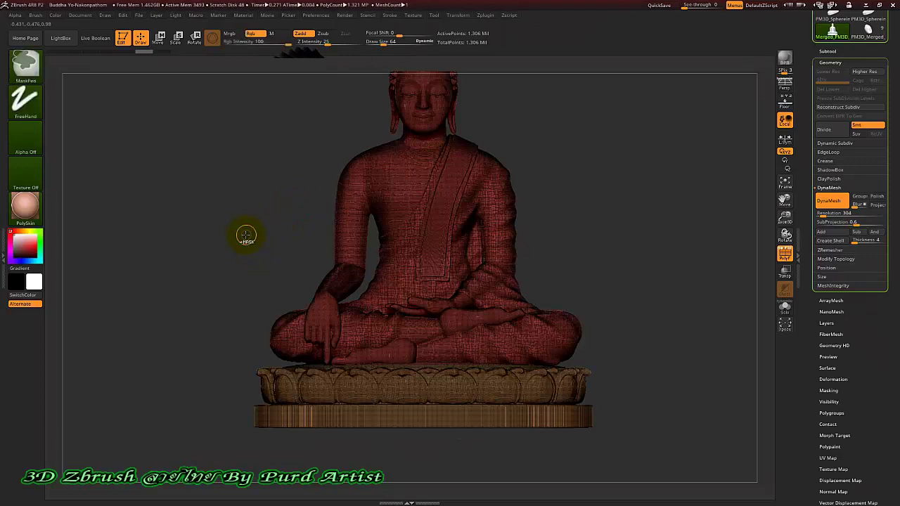
Replace SliceCurve with the SelectLasso brush from Quick Pick, after trying SelectRect.
click(28, 64)
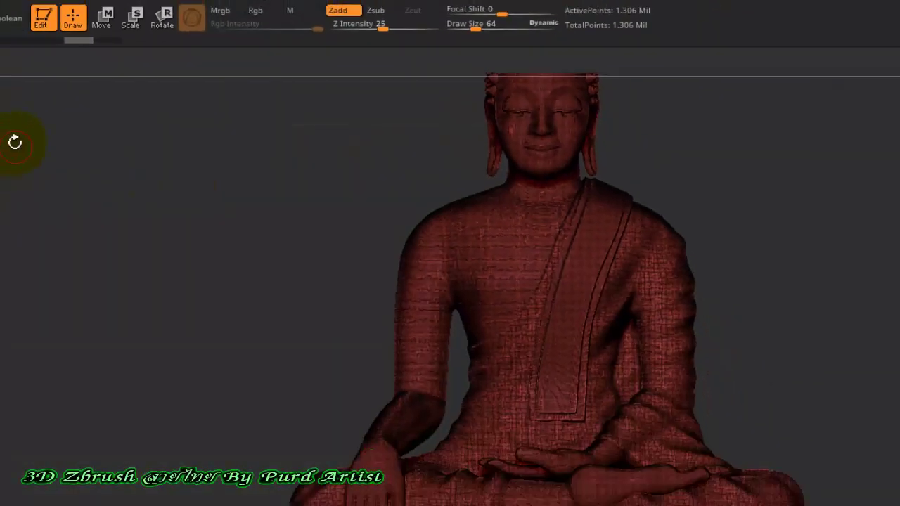
click(26, 64)
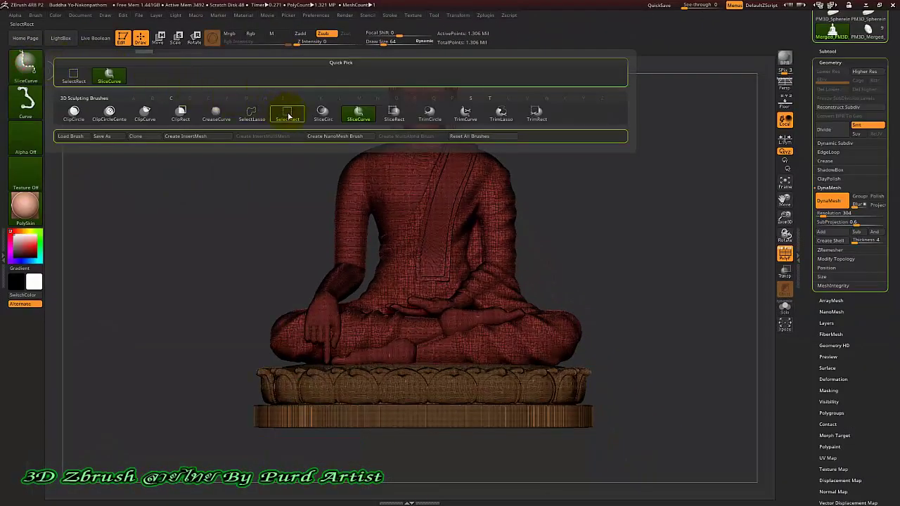
click(288, 116)
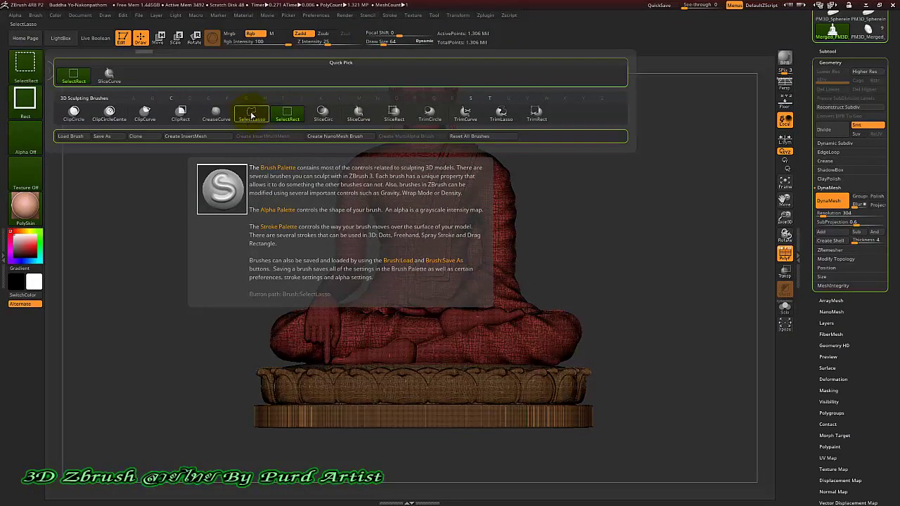
click(253, 116)
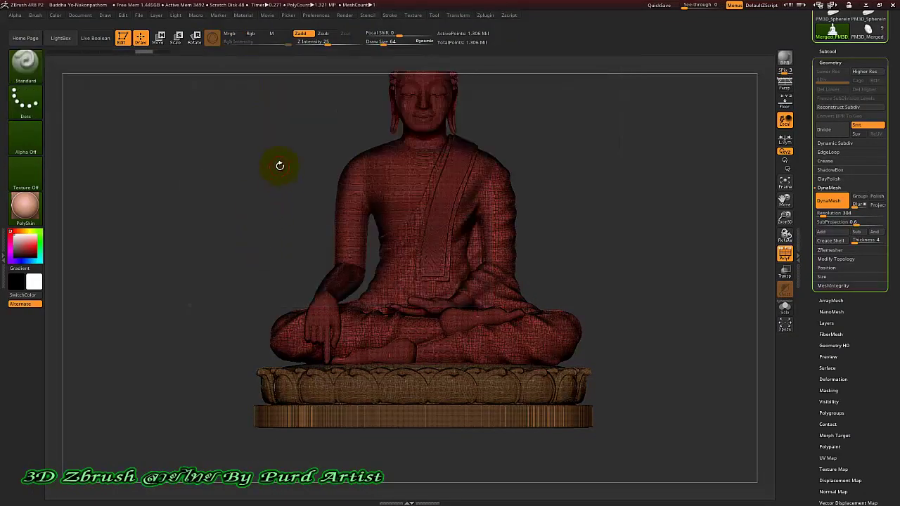
key(ctrl+shift)
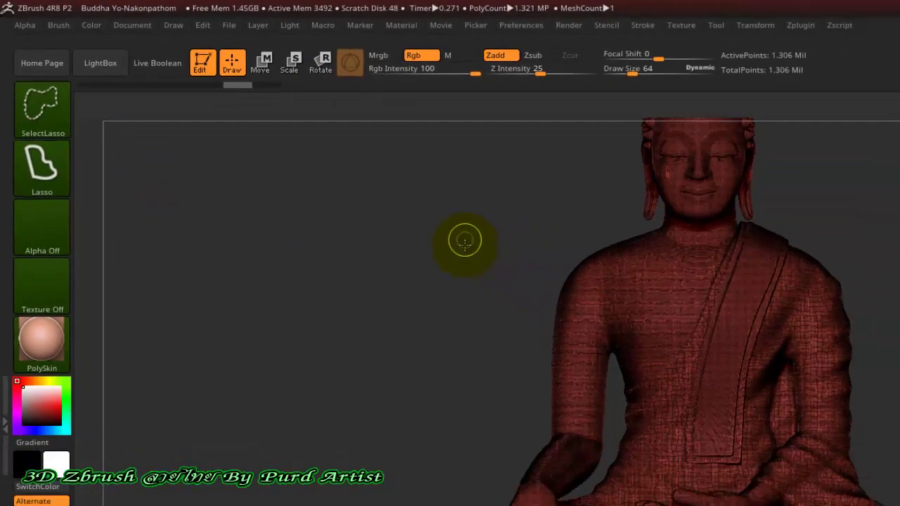
Isolate the right arm polygroup and orbit to inspect its underside.
mouse_move(282, 137)
ctrl+shift+mouse_down()
mouse_move(355, 127)
mouse_move(379, 252)
mouse_move(374, 275)
mouse_move(339, 315)
mouse_move(288, 322)
mouse_move(231, 221)
mouse_move(297, 227)
ctrl+shift+mouse_up()
mouse_move(402, 320)
mouse_down()
mouse_move(442, 307)
mouse_move(433, 304)
mouse_up()
drag(239, 304, 291, 259)
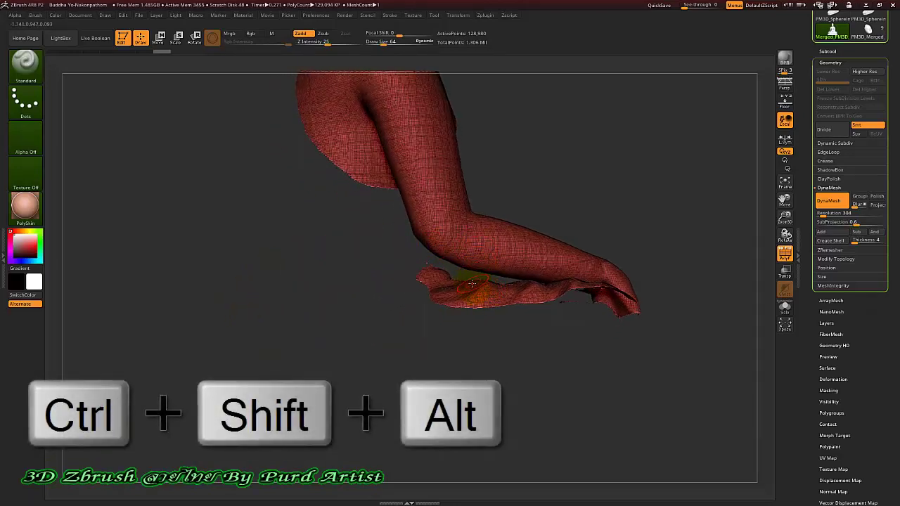
Lasso-hide the stray flap beneath the forearm, leaving 118,633 active points.
key(ctrl+shift+alt)
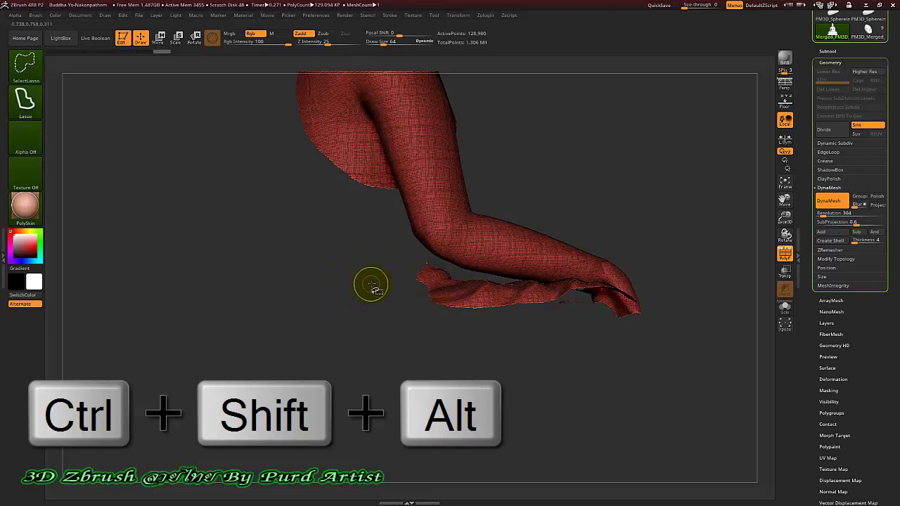
mouse_move(384, 253)
ctrl+alt+shift+mouse_down()
mouse_move(407, 248)
mouse_move(468, 275)
ctrl+alt+shift+mouse_up()
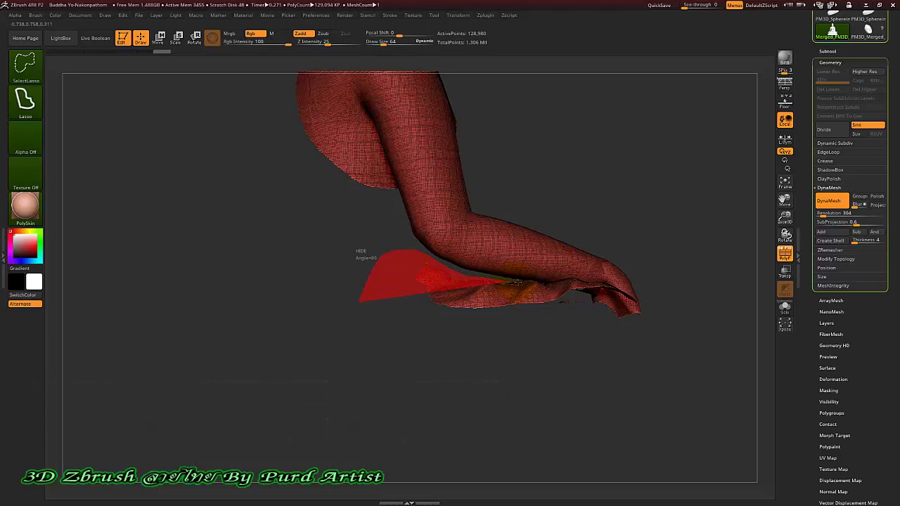
mouse_move(517, 281)
ctrl+alt+shift+mouse_down()
mouse_move(538, 331)
mouse_move(359, 341)
ctrl+alt+shift+mouse_up()
key(ctrl+shift)
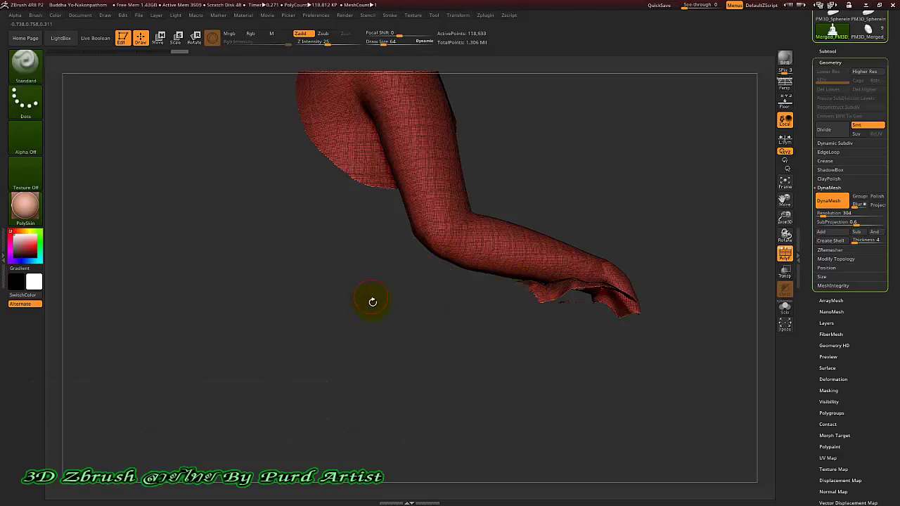
Reveal the whole statue, then isolate the arm section again and orbit it.
mouse_move(369, 306)
mouse_down()
mouse_move(321, 317)
mouse_move(345, 324)
mouse_move(290, 328)
mouse_up()
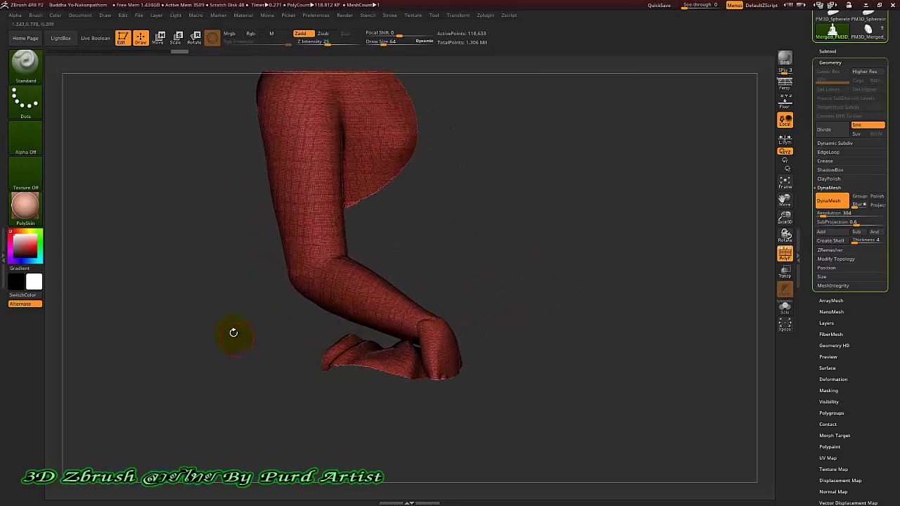
mouse_move(233, 332)
mouse_down()
mouse_move(264, 272)
mouse_move(281, 311)
mouse_move(261, 297)
mouse_up()
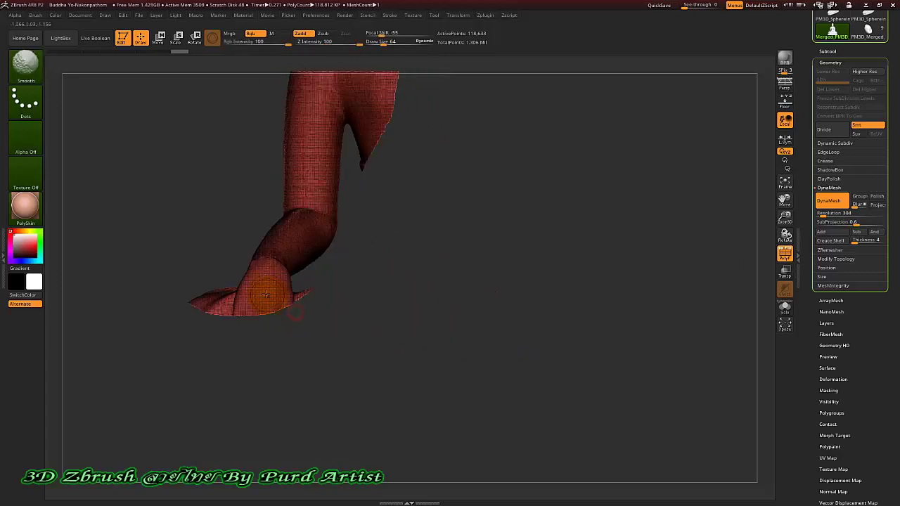
key(ctrl+shift)
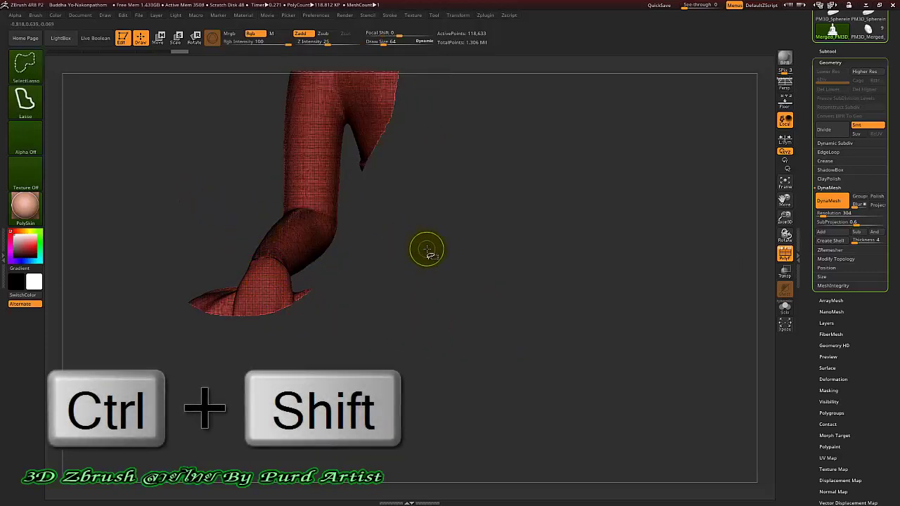
ctrl+shift+click(251, 212)
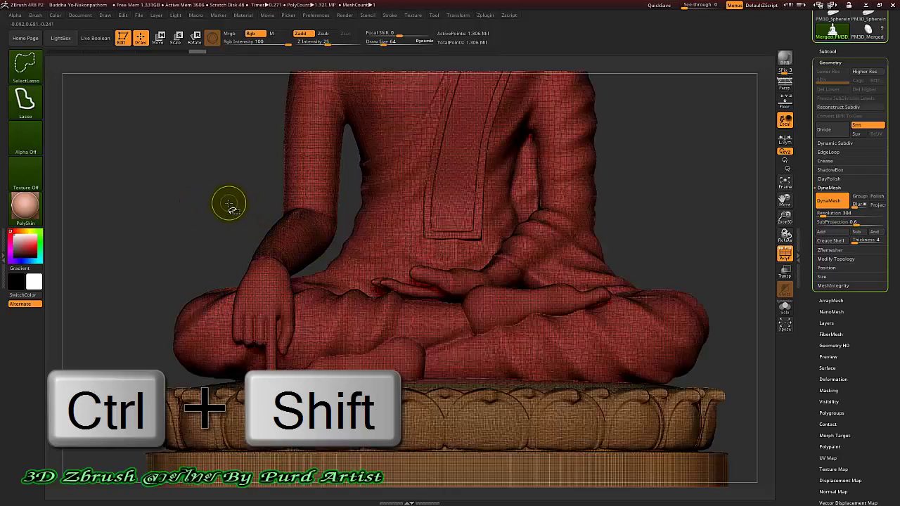
ctrl+shift+click(227, 197)
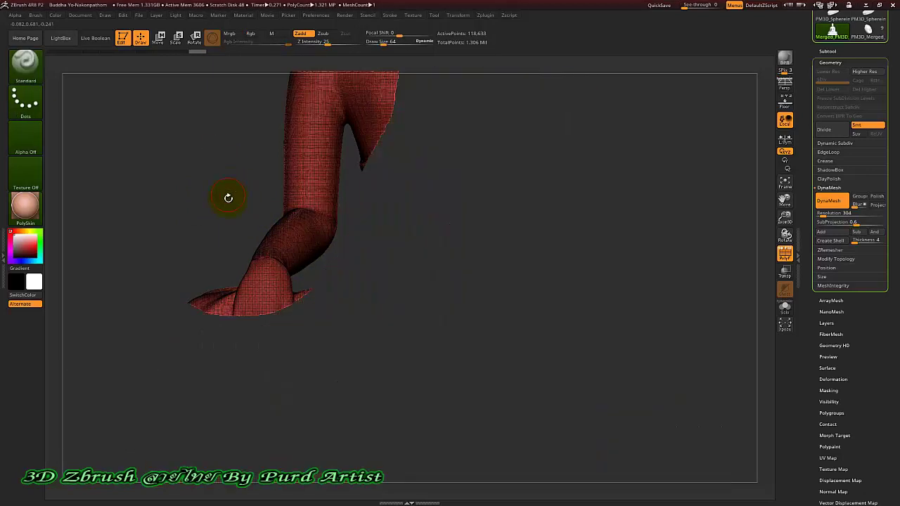
drag(199, 226, 316, 278)
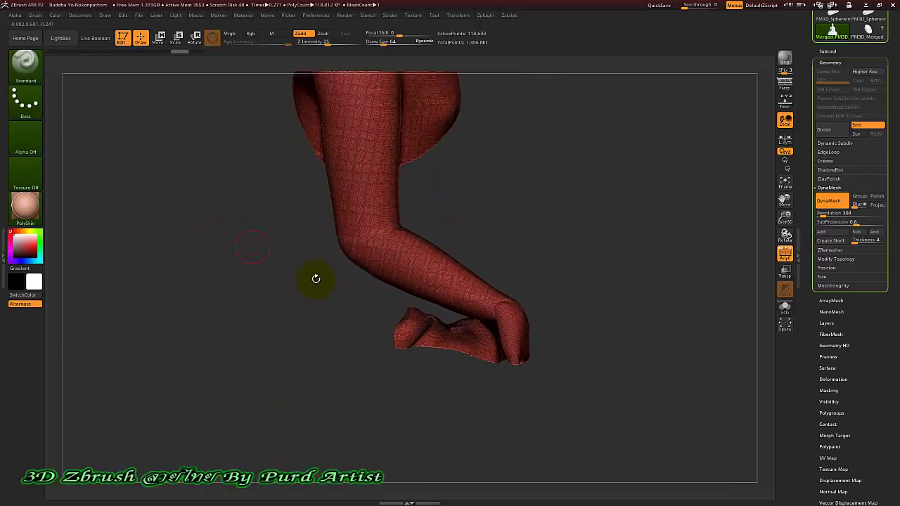
Lasso-hide the lower hand, hand tip and leftover pieces below the wrist, undoing the last hide.
drag(440, 327, 422, 351)
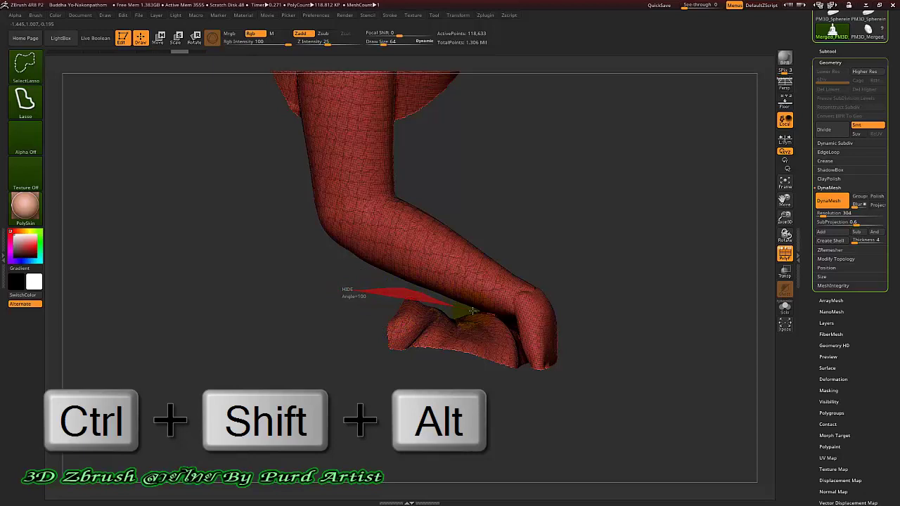
mouse_move(484, 316)
ctrl+alt+shift+mouse_down()
mouse_move(311, 367)
mouse_move(308, 244)
ctrl+alt+shift+mouse_up()
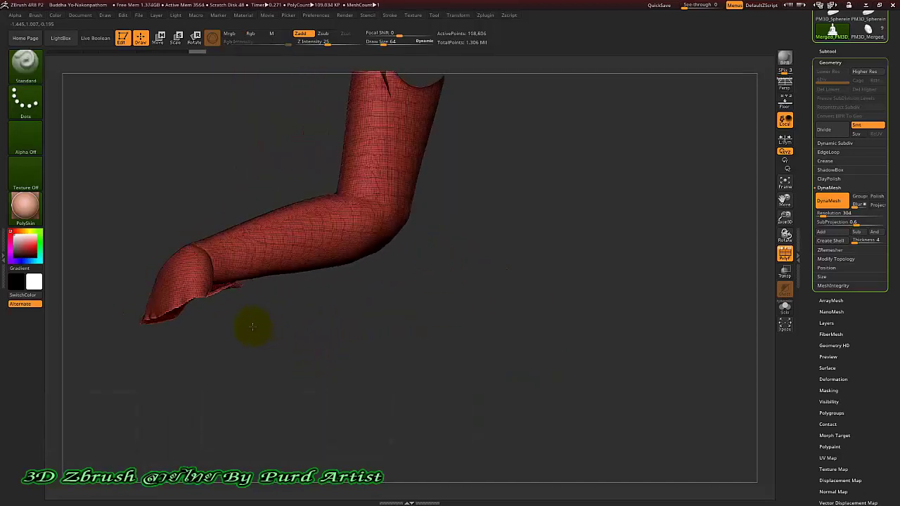
ctrl+alt+shift+drag(398, 339, 440, 329)
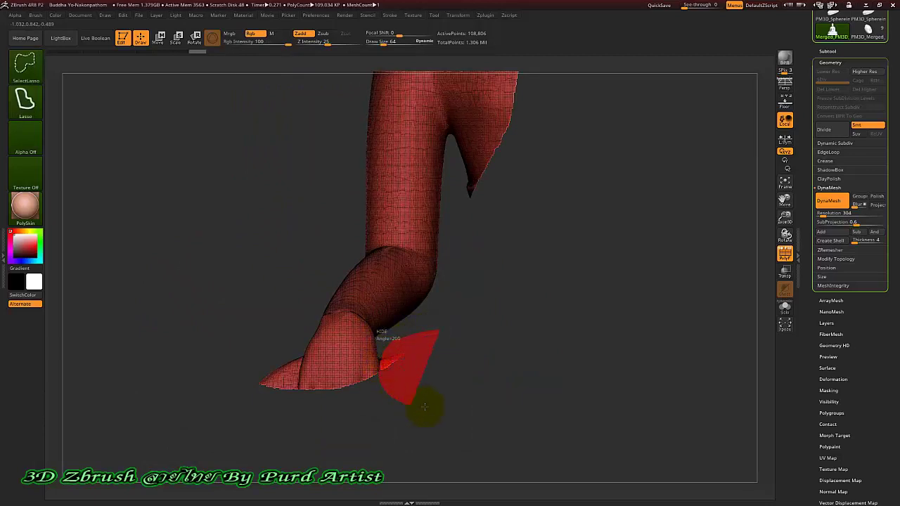
ctrl+alt+shift+drag(378, 365, 474, 367)
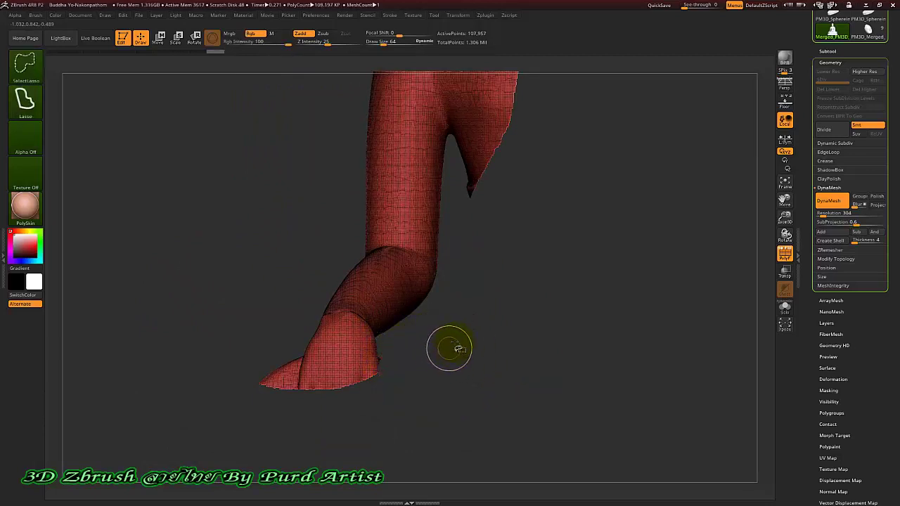
mouse_move(542, 285)
ctrl+alt+shift+mouse_down()
mouse_move(546, 404)
mouse_move(558, 396)
ctrl+alt+shift+mouse_up()
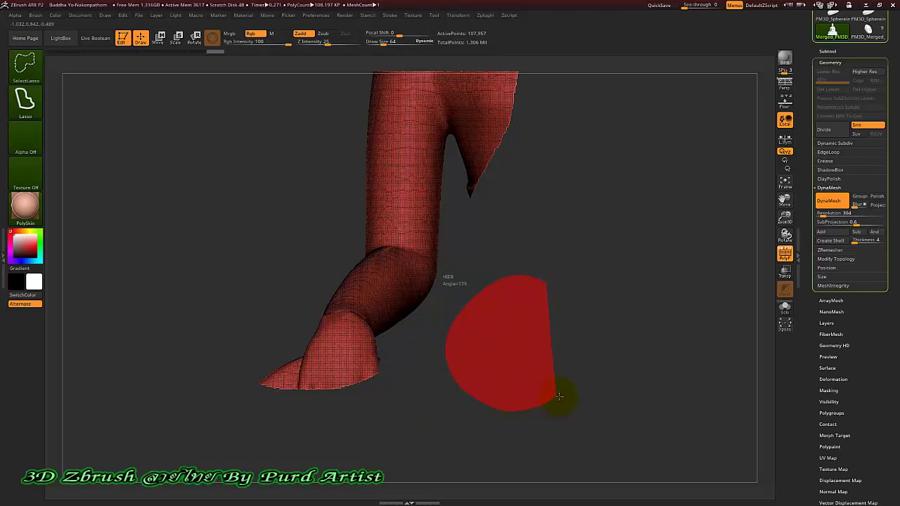
ctrl+alt+shift+drag(552, 352, 553, 350)
key(ctrl+z)
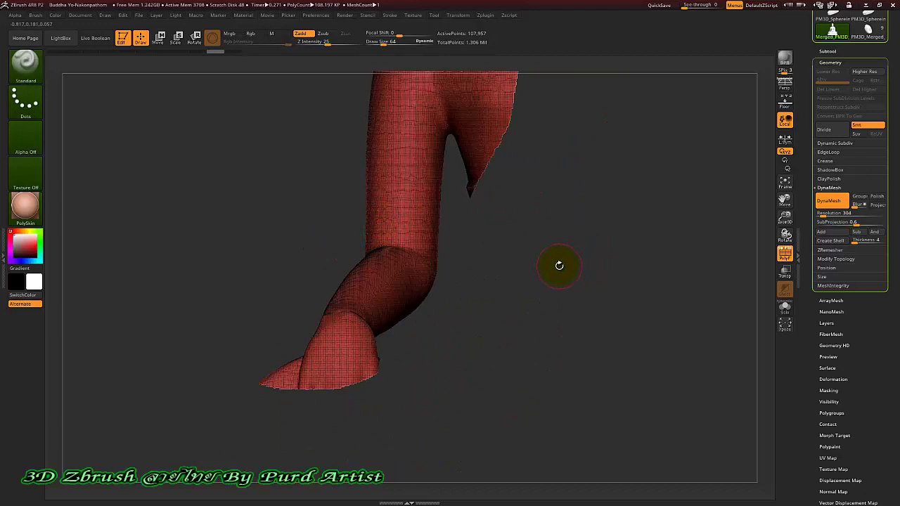
Reveal the rest of the statue, restoring 1.199 million active points.
key(ctrl+shift)
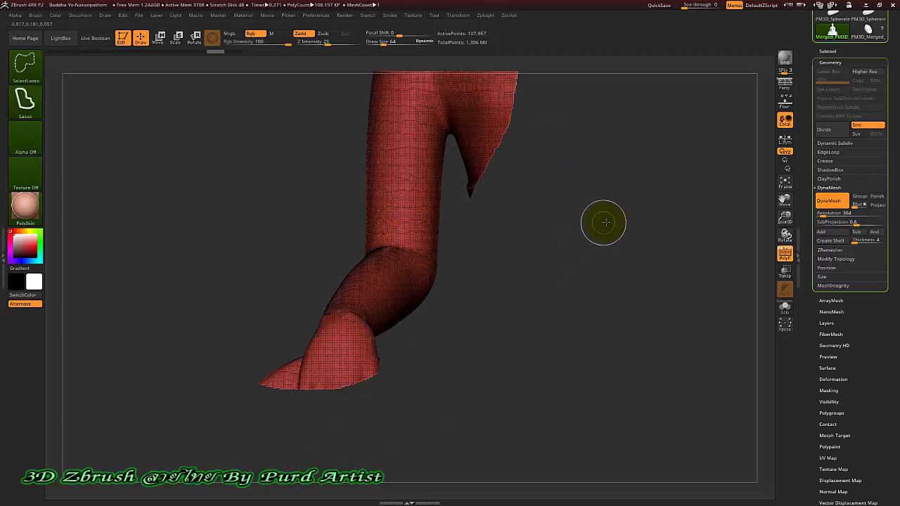
ctrl+shift+drag(604, 222, 687, 304)
ctrl+shift+drag(513, 354, 506, 375)
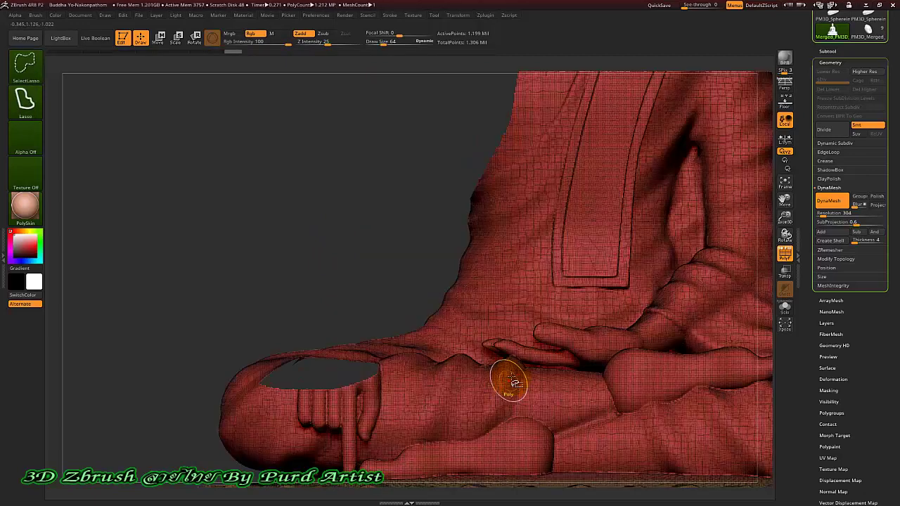
Invert visibility to show only the arm and orbit it upright into a side view.
ctrl+shift+click(284, 213)
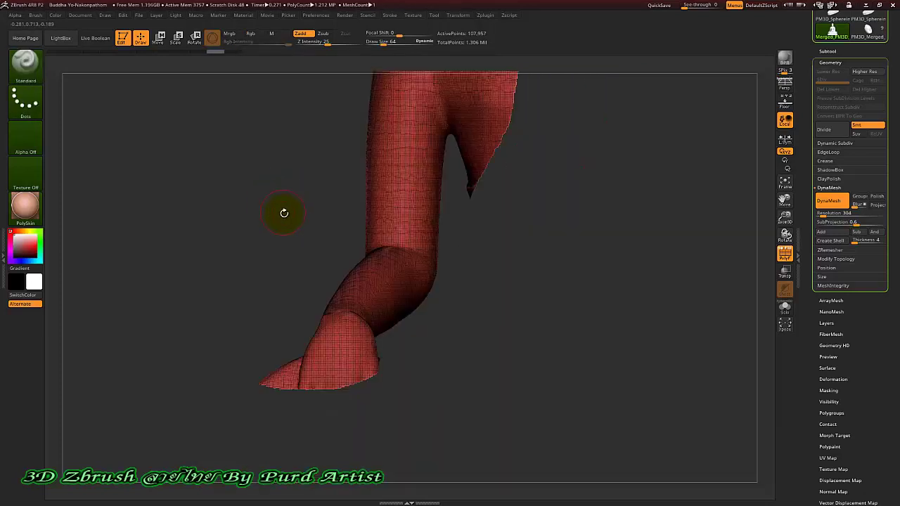
mouse_move(284, 311)
mouse_down()
mouse_move(328, 235)
mouse_move(352, 241)
mouse_move(274, 240)
mouse_move(372, 241)
mouse_move(350, 247)
mouse_move(358, 237)
mouse_up()
drag(637, 207, 626, 183)
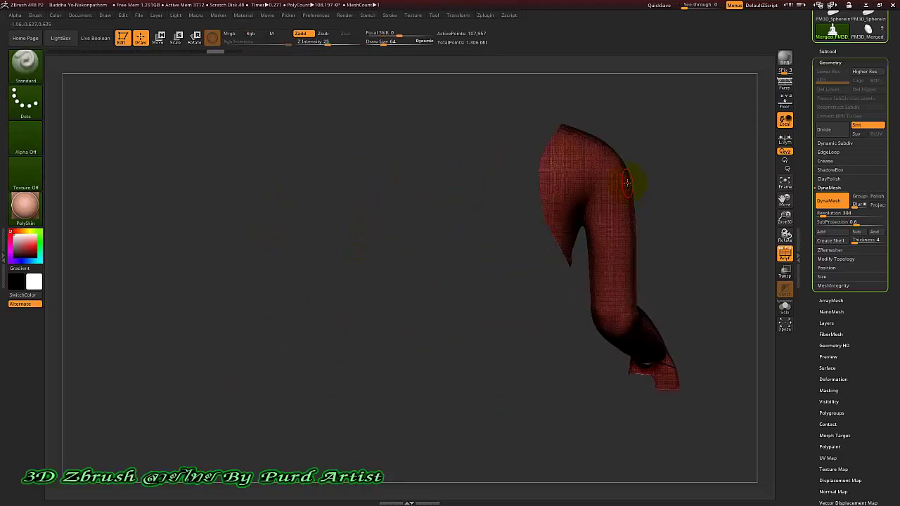
mouse_move(359, 256)
mouse_down()
mouse_move(281, 277)
mouse_move(279, 237)
mouse_up()
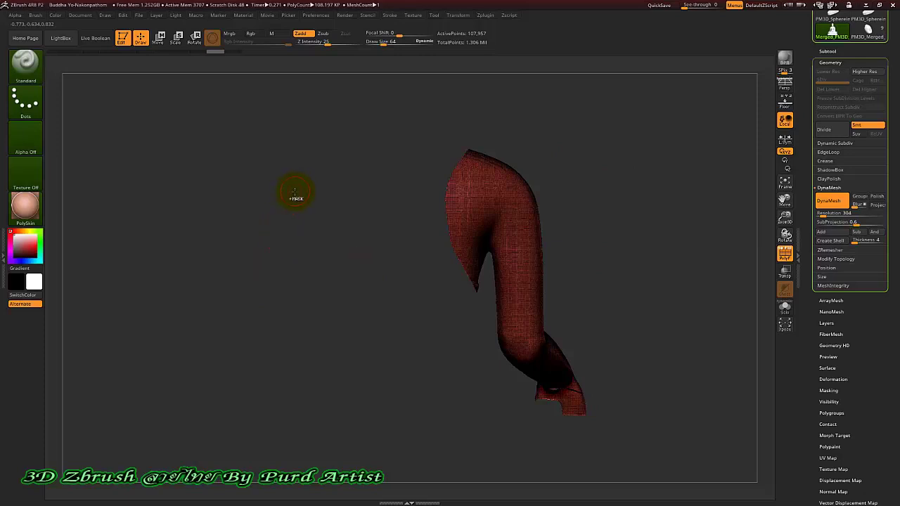
Cut a lengthwise SliceCurve slice down the arm, leaving 108,371 active points.
key(ctrl+shift)
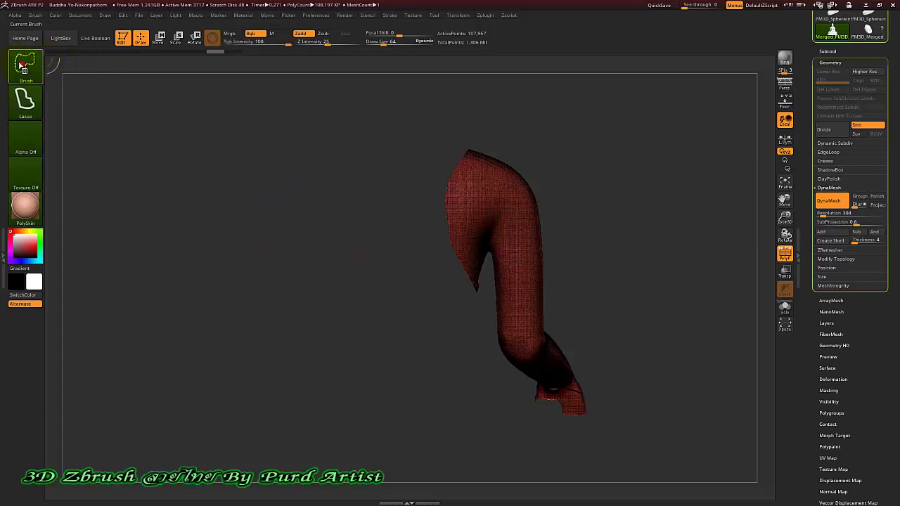
click(23, 64)
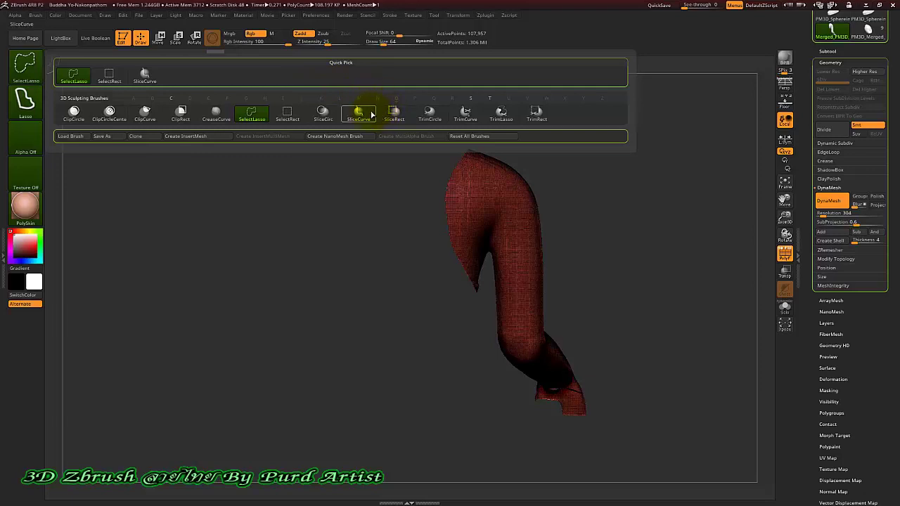
mouse_move(358, 114)
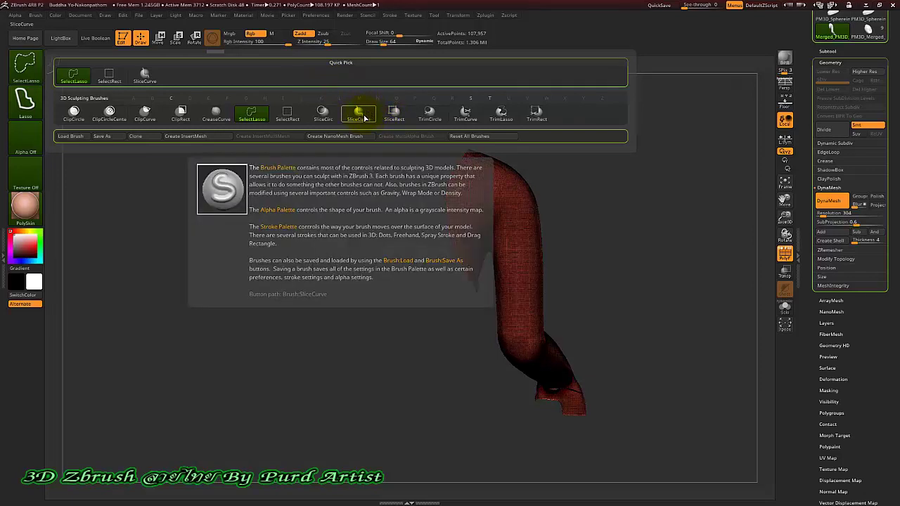
click(358, 114)
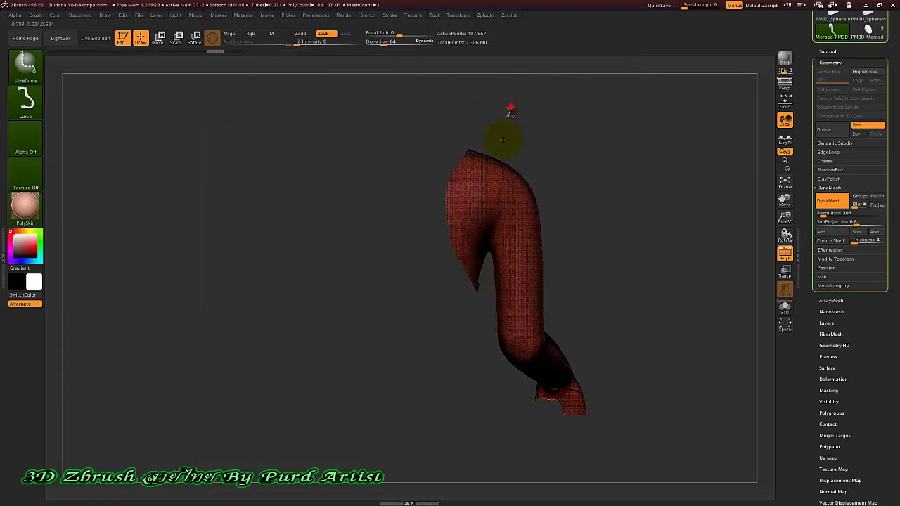
ctrl+shift+drag(502, 140, 482, 288)
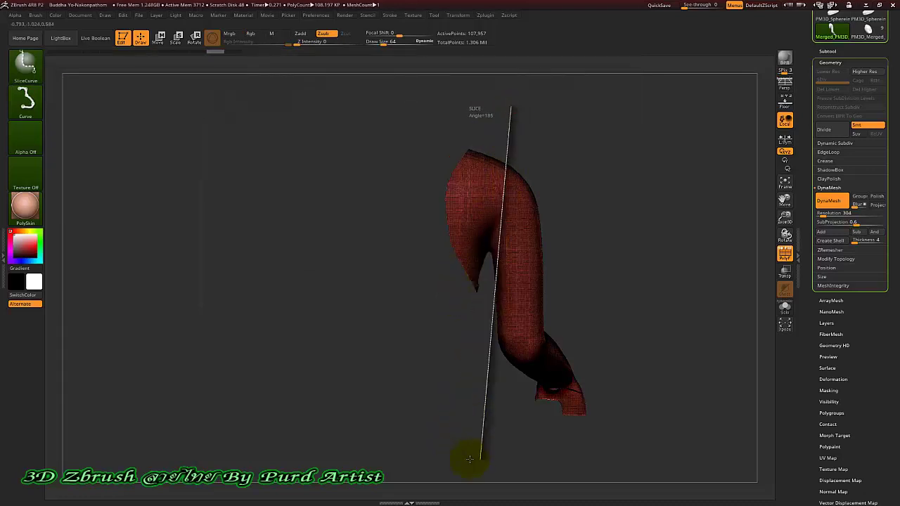
ctrl+shift+drag(454, 444, 460, 445)
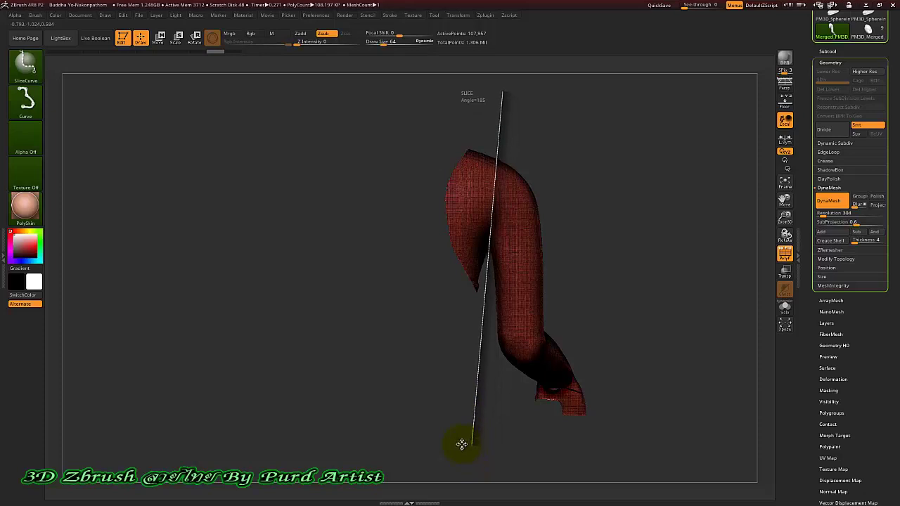
ctrl+shift+drag(353, 220, 348, 237)
mouse_move(381, 267)
mouse_down()
mouse_move(377, 278)
mouse_move(257, 255)
mouse_move(464, 281)
mouse_up()
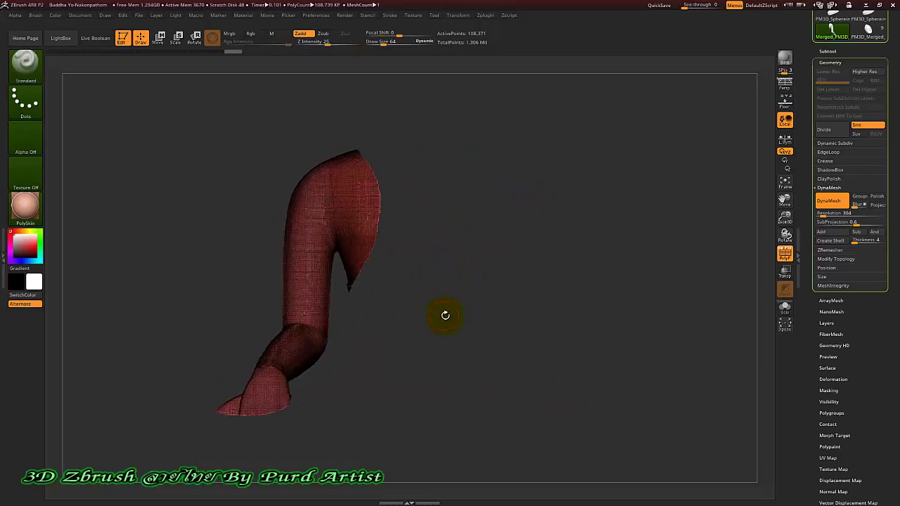
Slice off the arm's wrist end as a new polygroup.
mouse_move(443, 313)
mouse_down()
mouse_move(573, 256)
mouse_move(452, 165)
mouse_move(467, 161)
mouse_up()
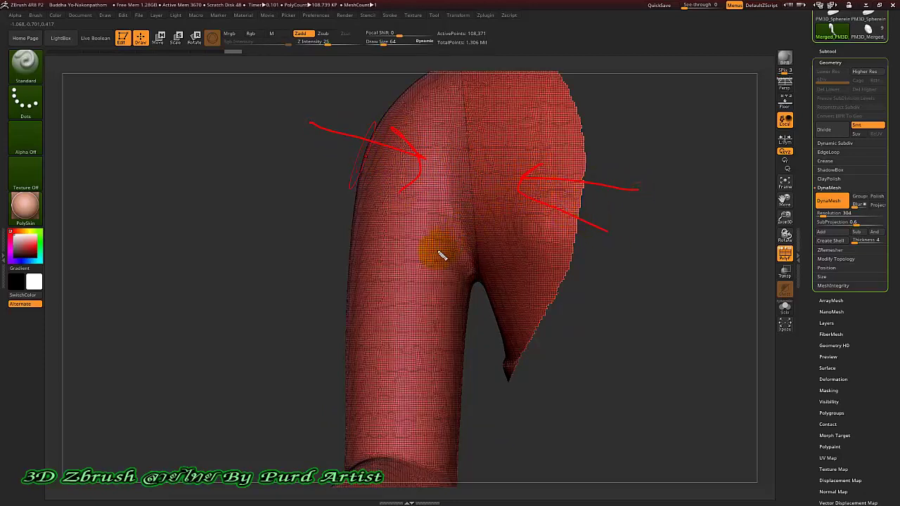
key(Escape)
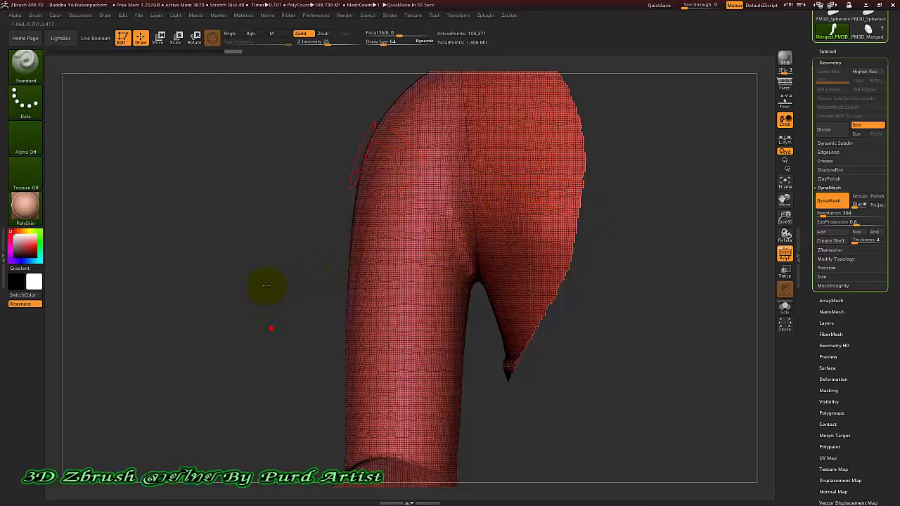
mouse_move(265, 284)
mouse_down()
mouse_move(267, 206)
mouse_move(261, 345)
mouse_move(275, 201)
mouse_move(321, 151)
mouse_move(275, 281)
mouse_move(259, 274)
mouse_move(364, 317)
mouse_move(265, 222)
mouse_move(309, 212)
mouse_up()
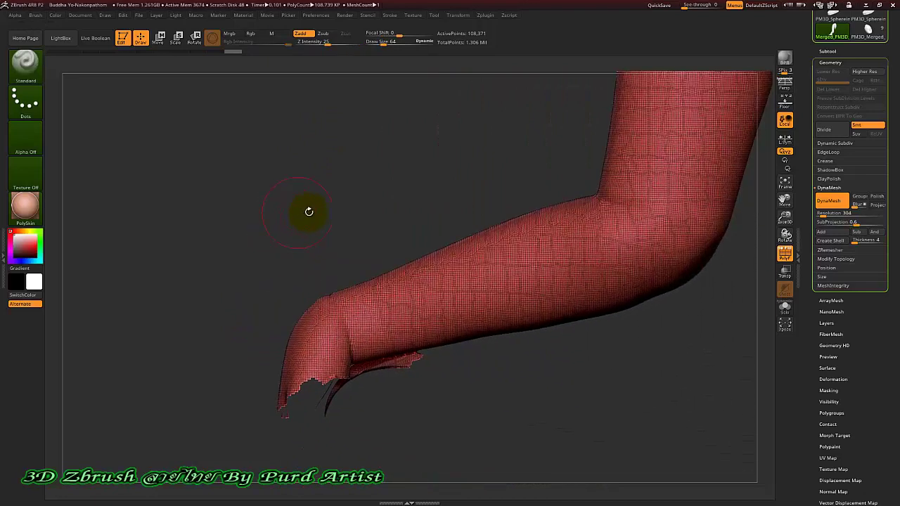
mouse_move(452, 413)
ctrl+shift+mouse_down()
mouse_move(383, 232)
mouse_move(359, 194)
ctrl+shift+mouse_up()
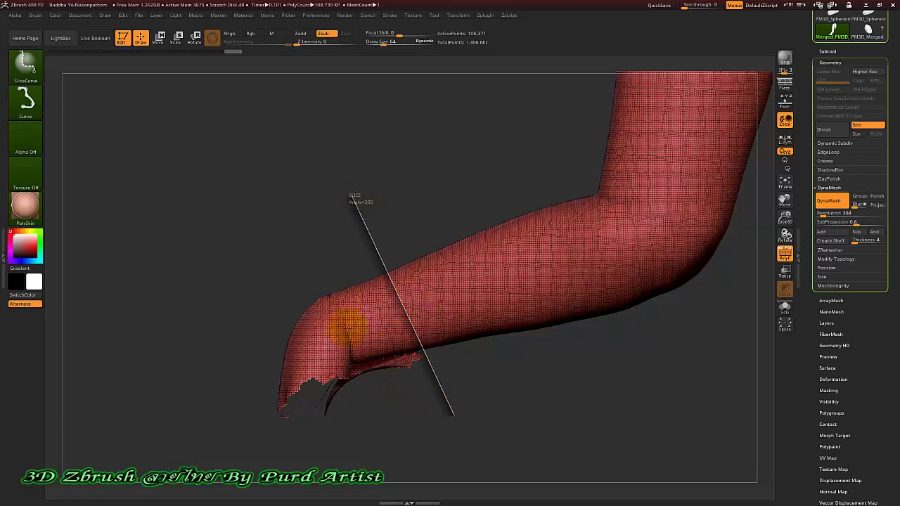
mouse_move(298, 241)
mouse_down()
mouse_move(326, 241)
mouse_move(316, 295)
mouse_move(347, 279)
mouse_up()
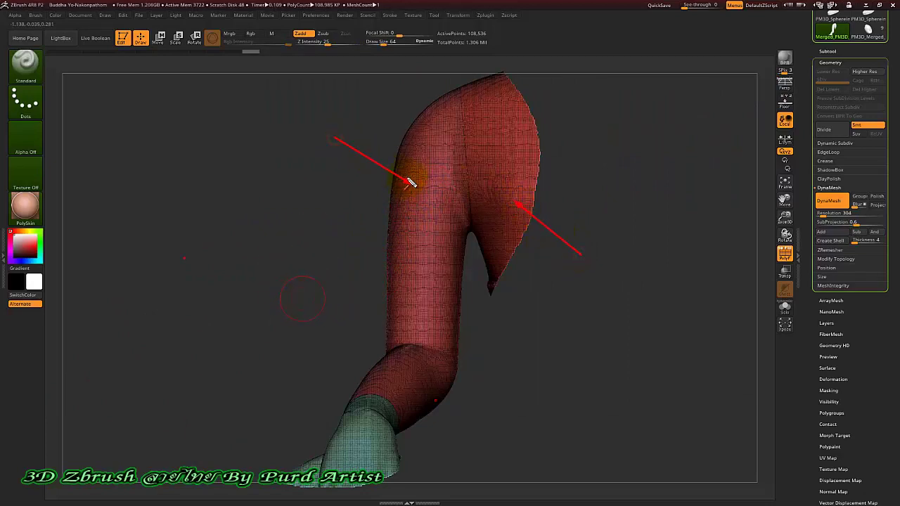
Unhide everything to show the statue, lotus base and red grid plane.
click(265, 392)
key(ctrl+shift)
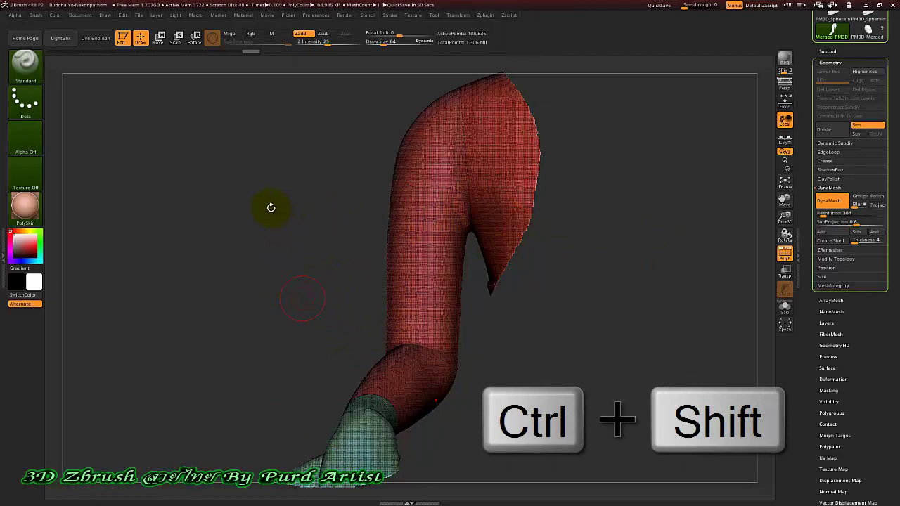
shift+click(261, 221)
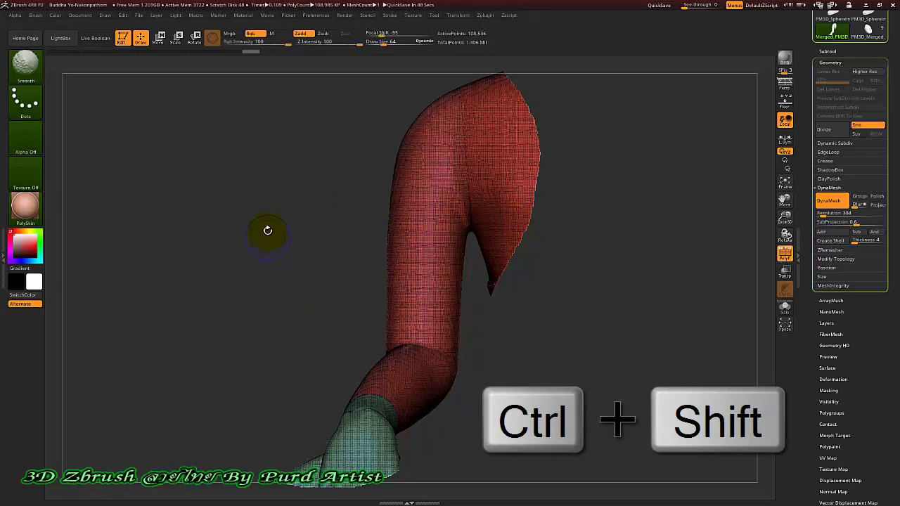
ctrl+click(248, 194)
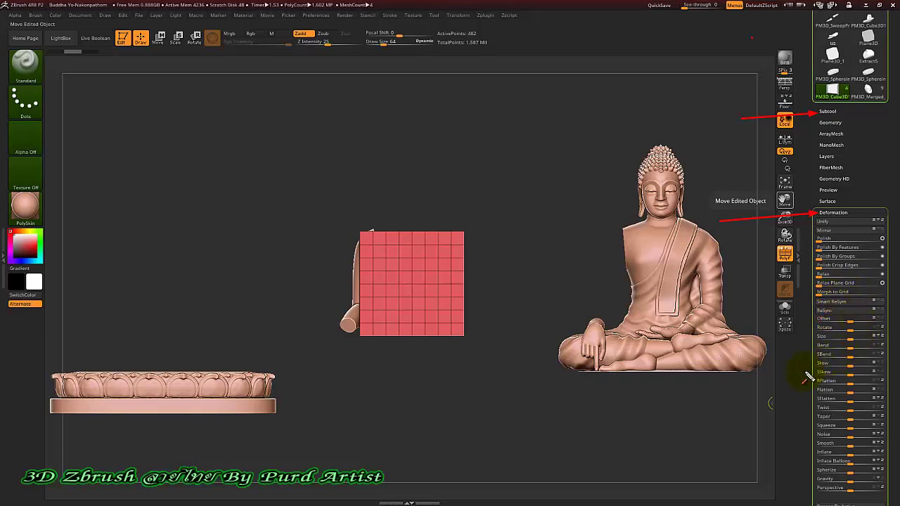
Apply the Squeeze deformation and switch the view to perspective.
scroll(813, 285, down, 4)
scroll(812, 278, down, 1)
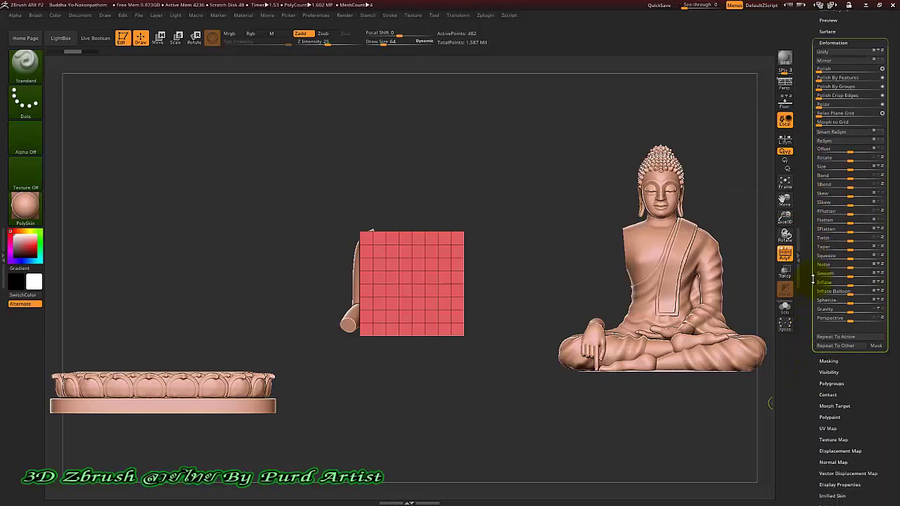
click(875, 255)
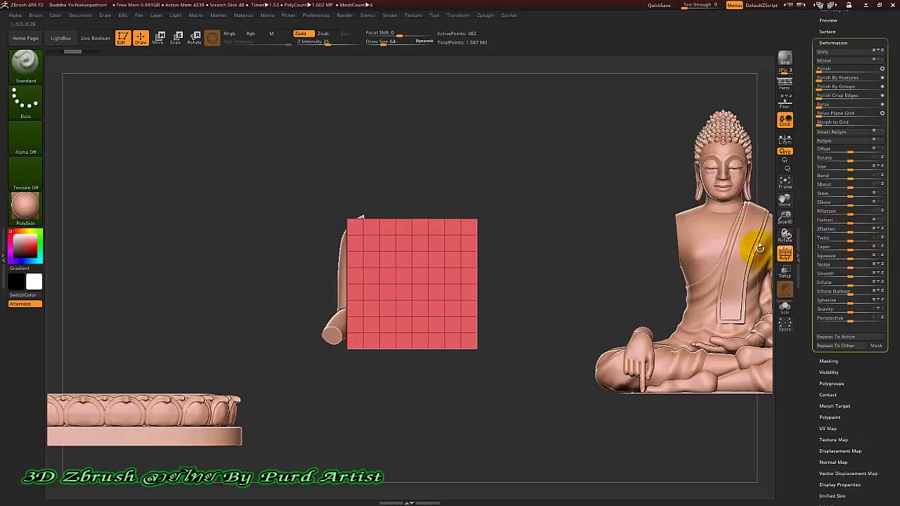
key(p)
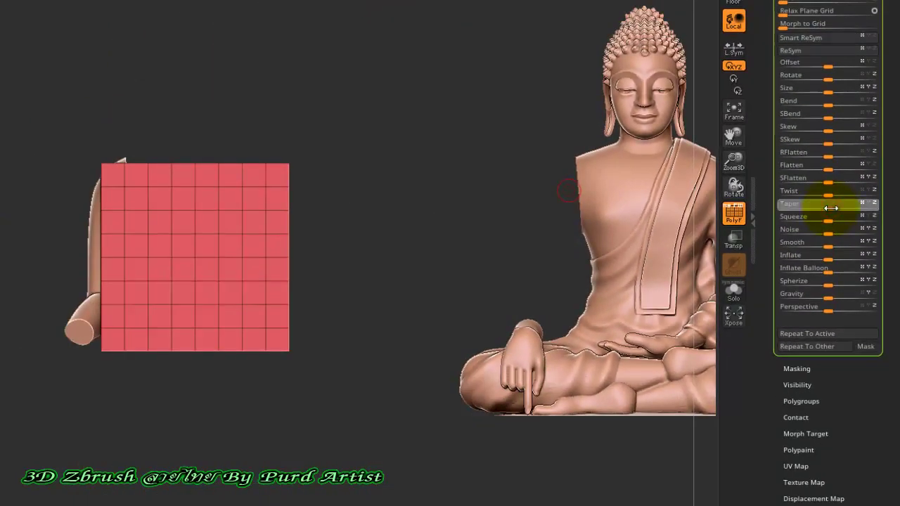
Test a strong taper on the red cube, then undo it to restore the plain box.
drag(831, 208, 853, 209)
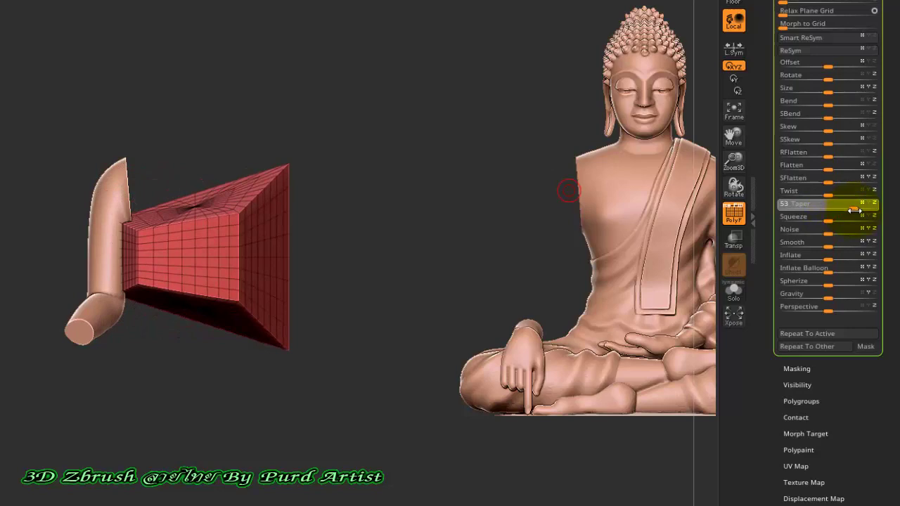
mouse_move(477, 145)
mouse_down()
mouse_move(517, 174)
mouse_move(518, 156)
mouse_move(486, 150)
mouse_up()
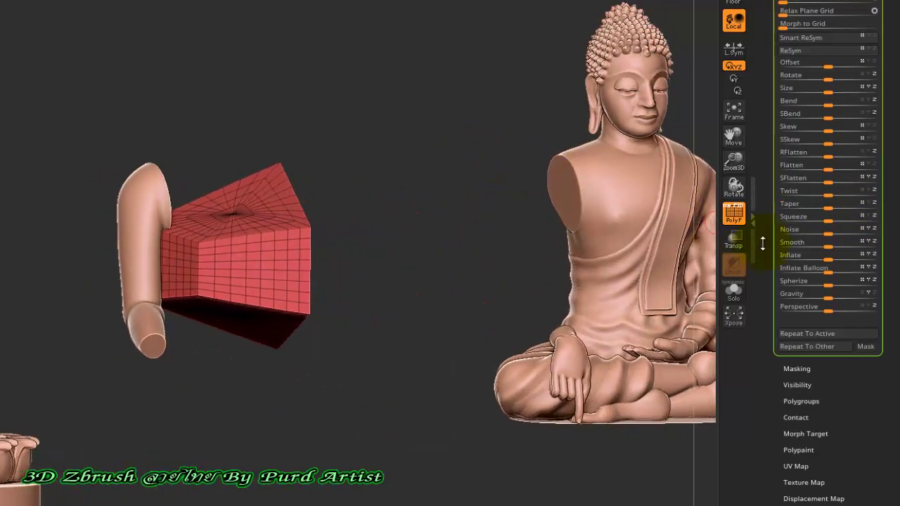
key(ctrl+z)
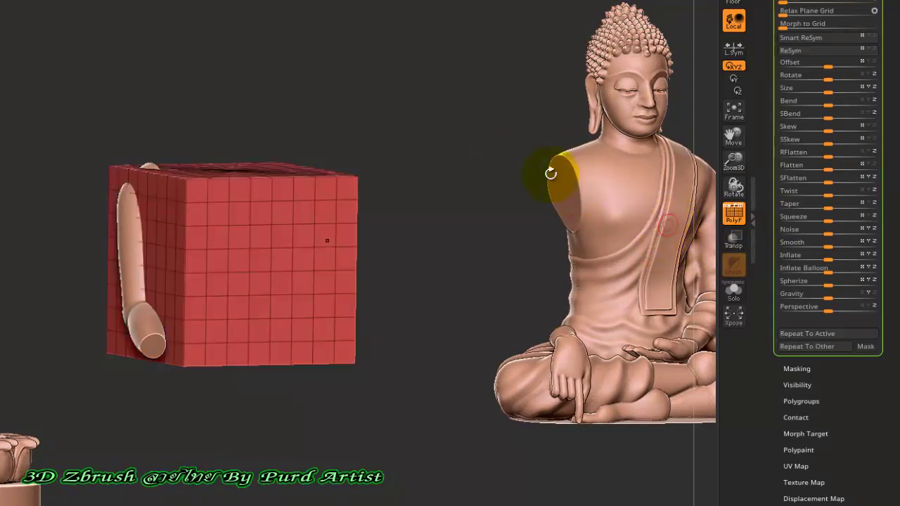
drag(473, 218, 528, 205)
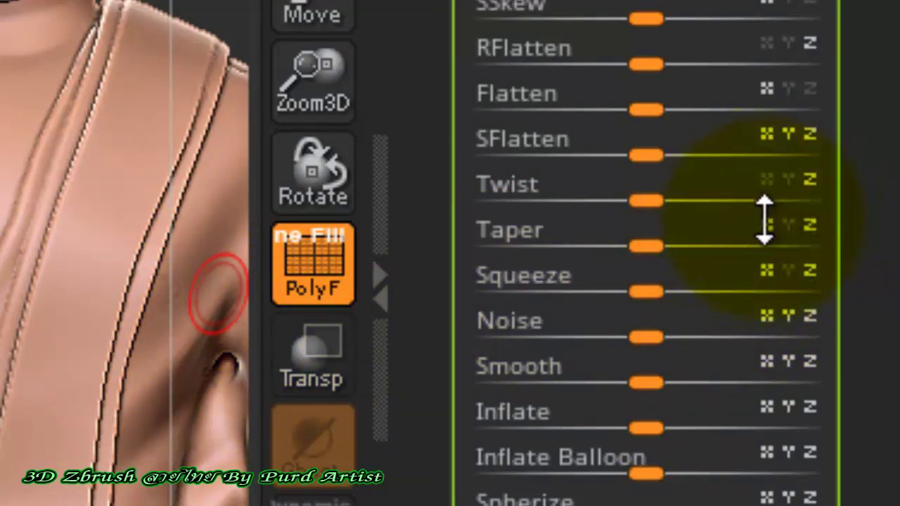
Turn off the Taper X axis and taper the red cube into a truncated pyramid (Taper 49).
click(765, 225)
mouse_move(773, 246)
mouse_down()
mouse_move(839, 154)
mouse_move(853, 160)
mouse_up()
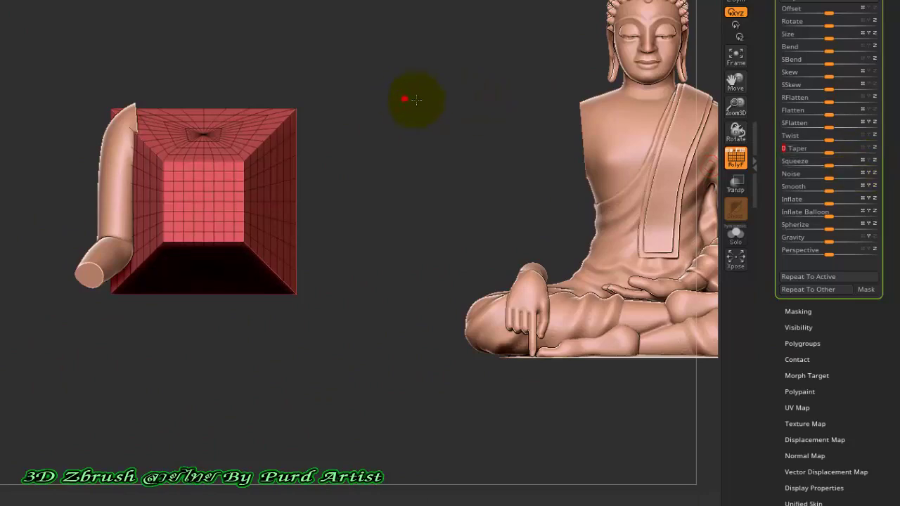
mouse_move(416, 99)
mouse_down()
mouse_move(472, 100)
mouse_move(378, 95)
mouse_move(435, 115)
mouse_up()
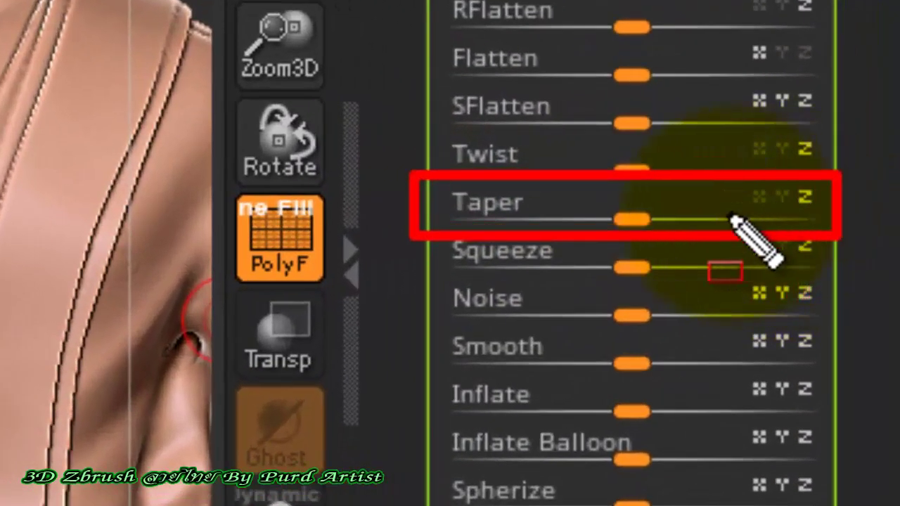
click(774, 159)
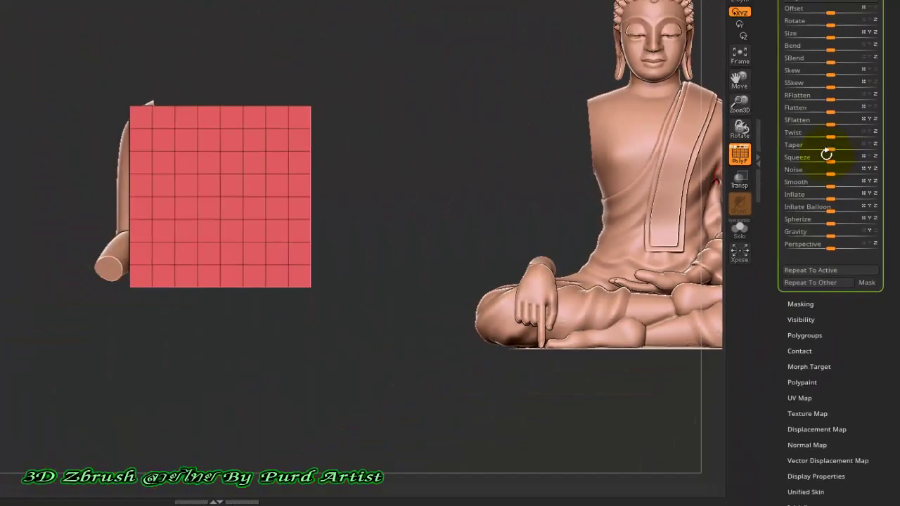
drag(832, 148, 852, 160)
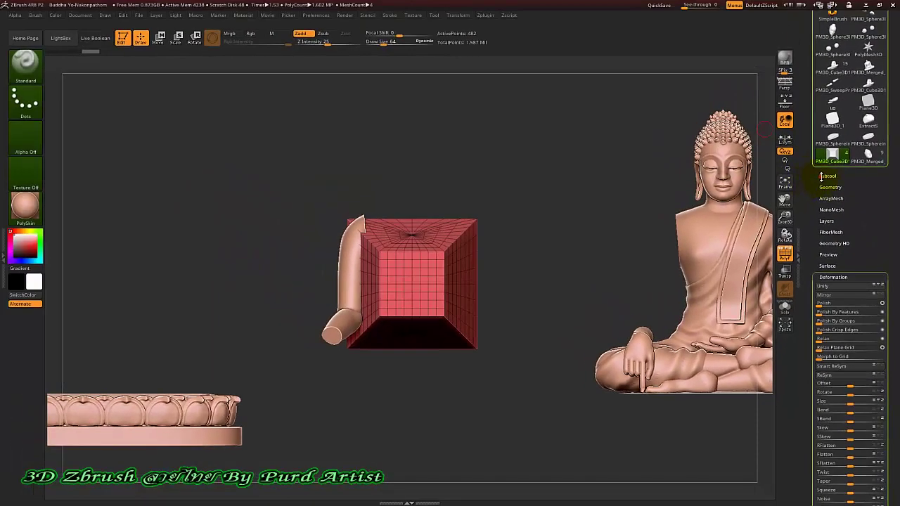
Hide the lotus base and Buddha figure, leaving only the arm and tapered cube visible.
click(821, 175)
click(880, 186)
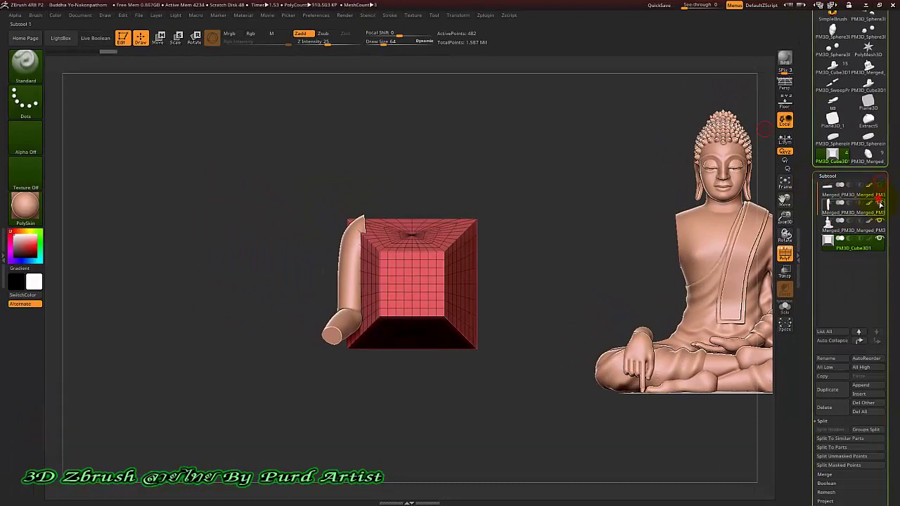
click(879, 205)
click(879, 221)
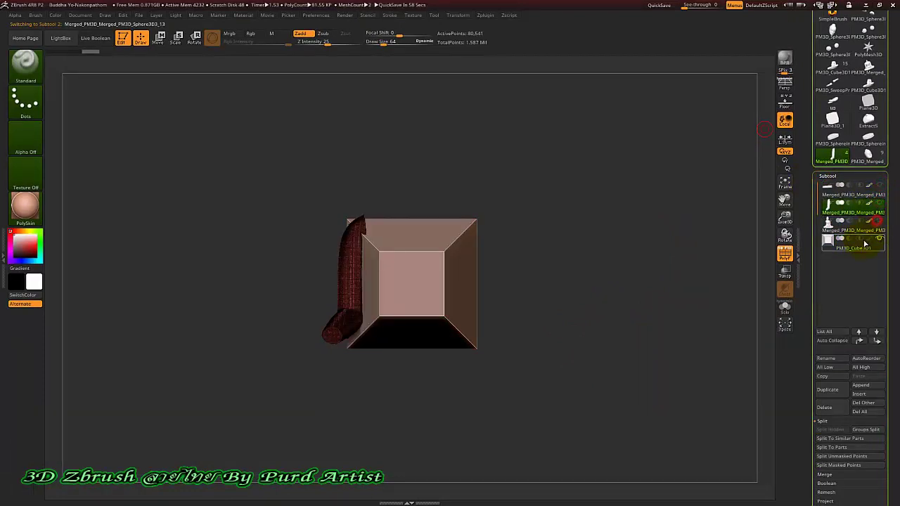
mouse_move(257, 195)
mouse_down()
mouse_move(297, 202)
mouse_move(227, 195)
mouse_move(308, 214)
mouse_move(298, 241)
mouse_move(287, 234)
mouse_up()
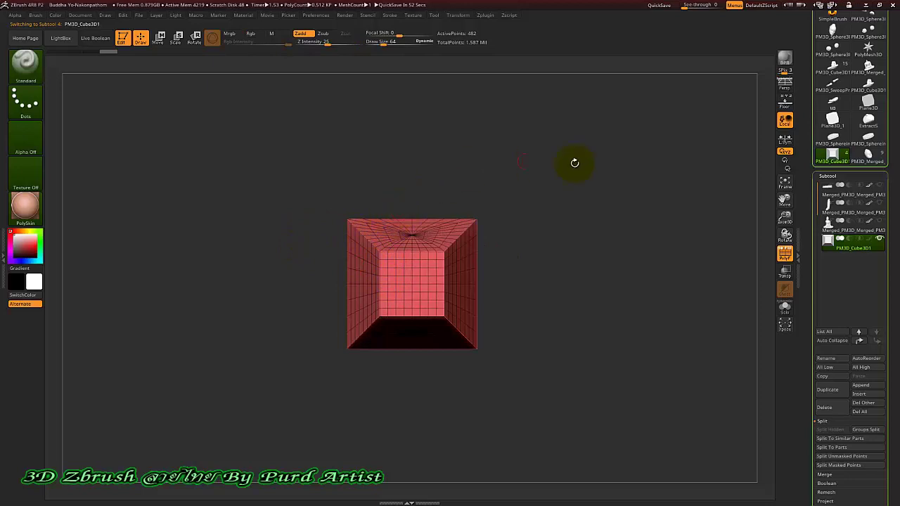
click(879, 204)
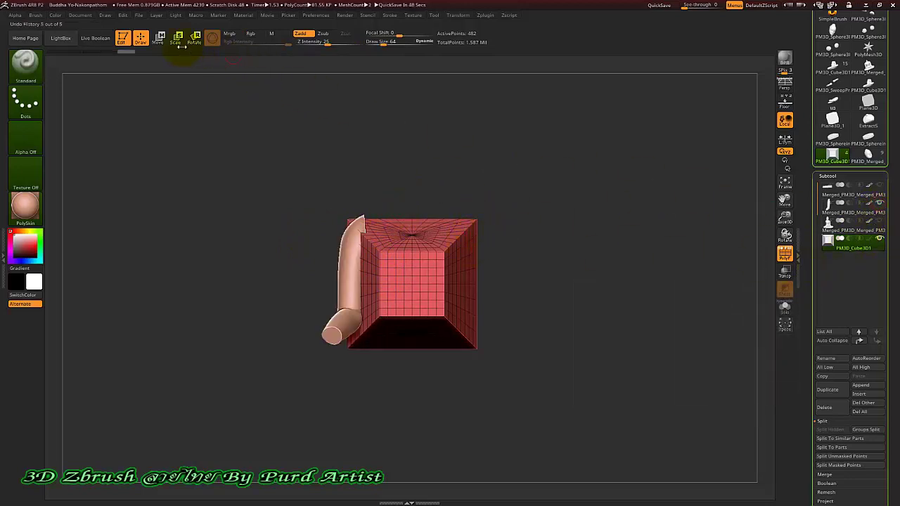
Rotate the cube, shrink it to about a quarter size and move it onto the arm's shoulder.
key(w)
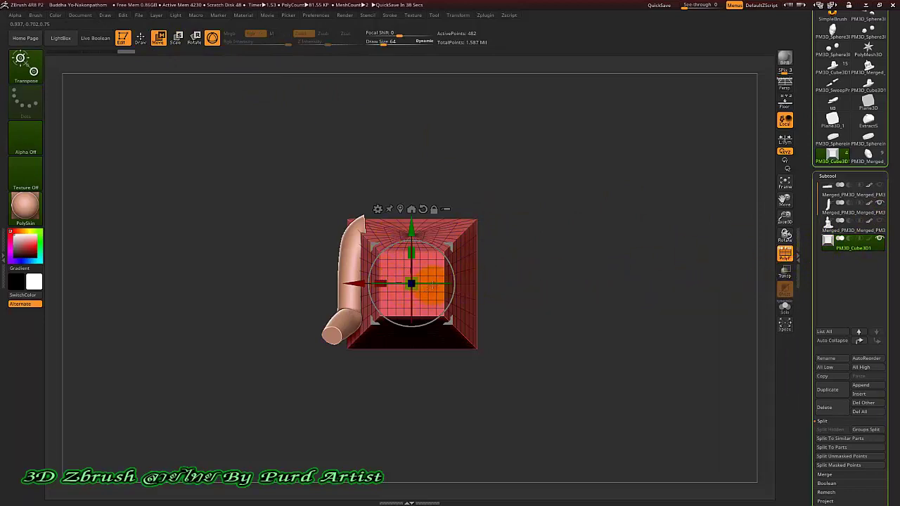
drag(432, 282, 498, 297)
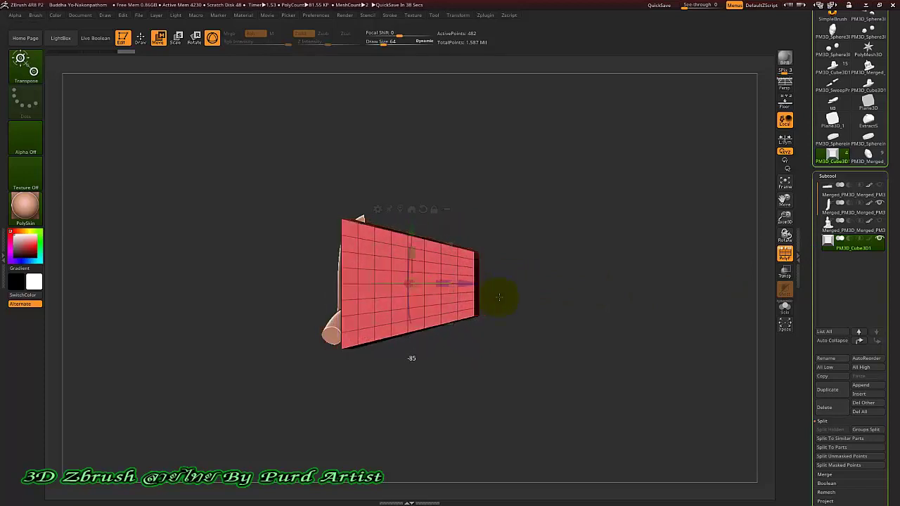
scroll(408, 283, up, 5)
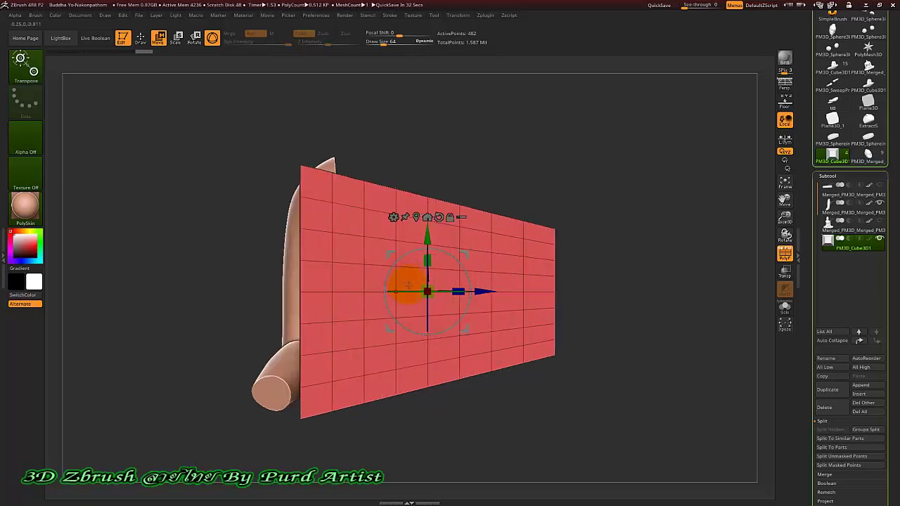
drag(422, 290, 507, 381)
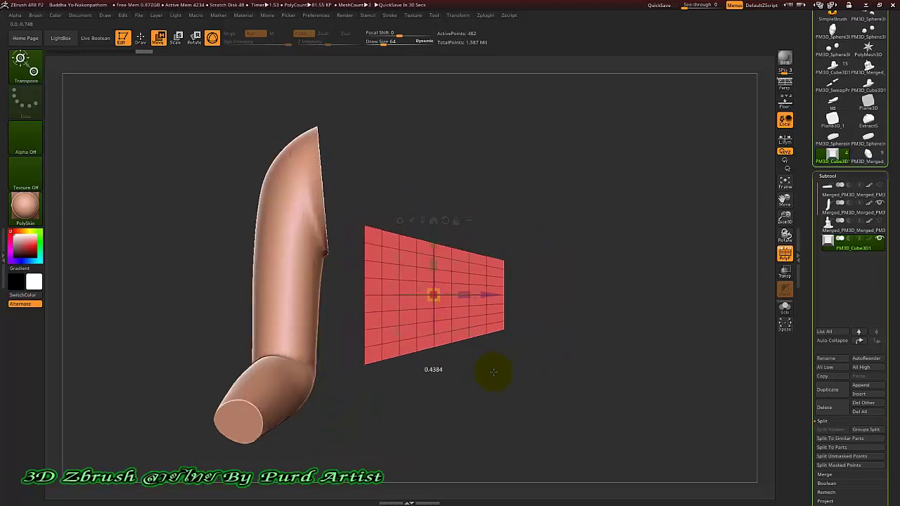
drag(434, 233, 443, 130)
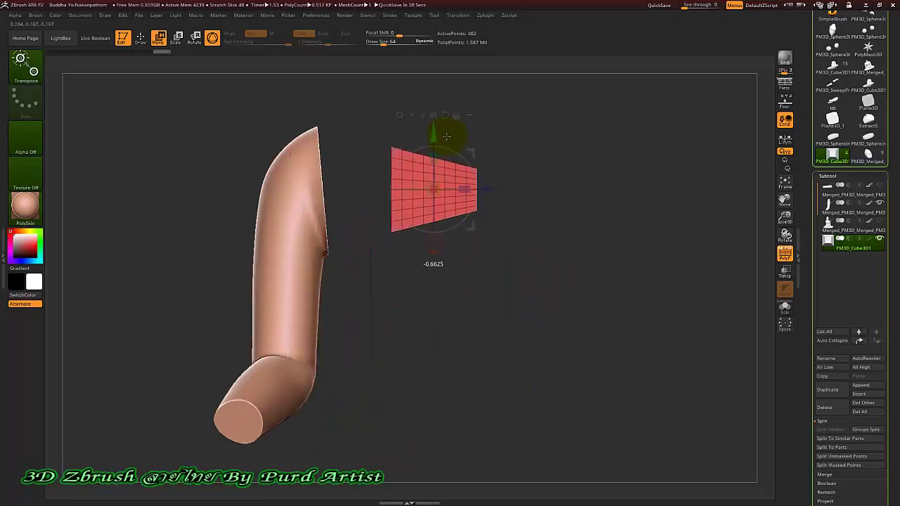
drag(488, 192, 411, 191)
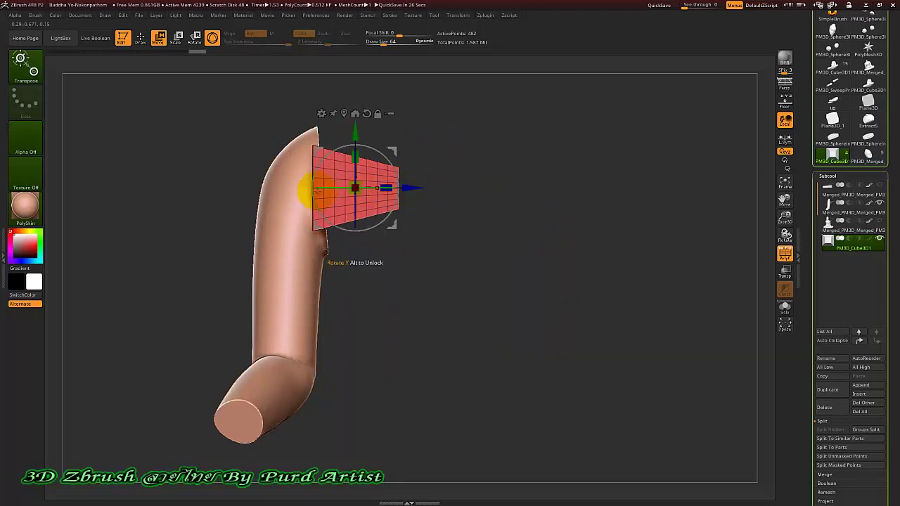
Shrink the cube further into a small peg and check it from several angles.
drag(354, 186, 297, 191)
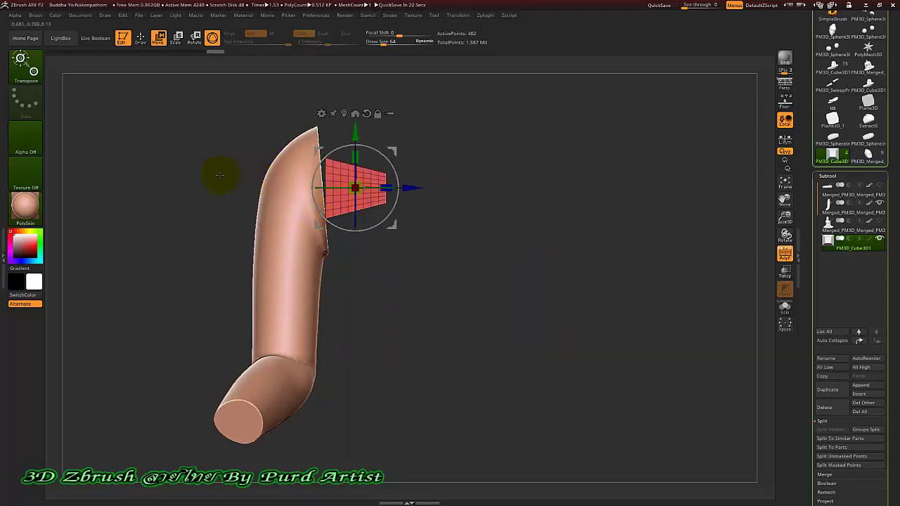
mouse_move(217, 175)
mouse_down()
mouse_move(190, 179)
mouse_move(302, 215)
mouse_move(367, 196)
mouse_up()
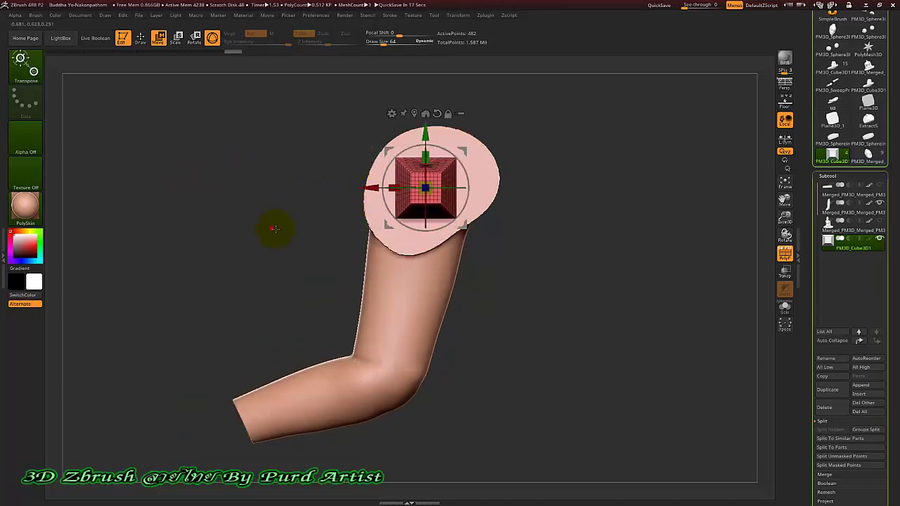
drag(271, 227, 463, 225)
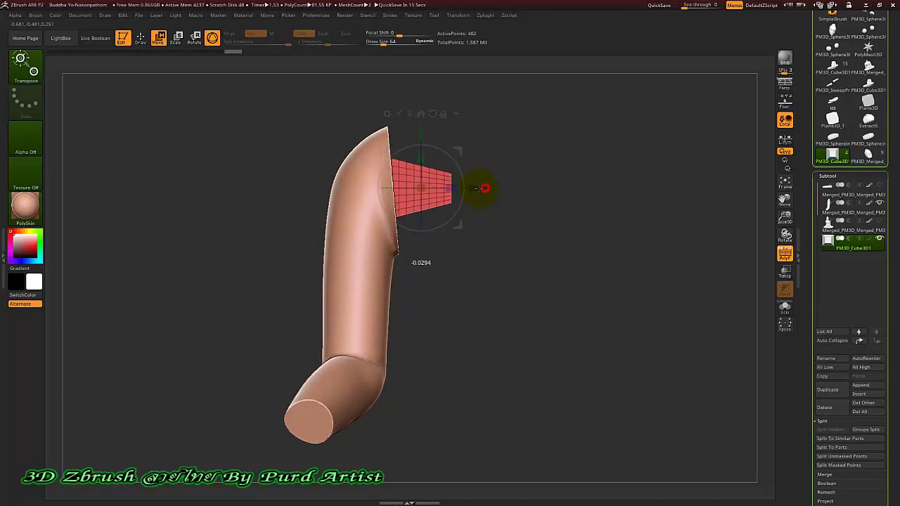
mouse_move(237, 201)
mouse_down()
mouse_move(216, 185)
mouse_move(191, 195)
mouse_move(215, 217)
mouse_move(243, 225)
mouse_move(251, 214)
mouse_move(217, 209)
mouse_move(232, 219)
mouse_up()
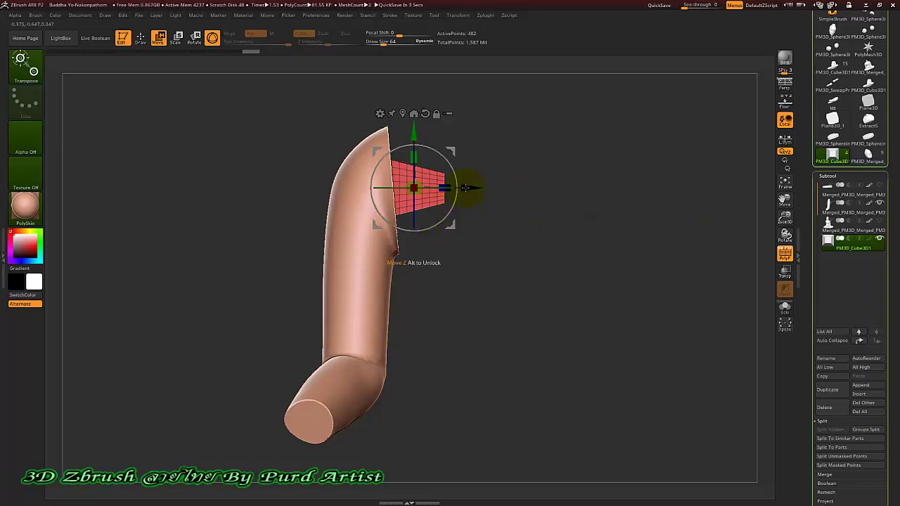
key(q)
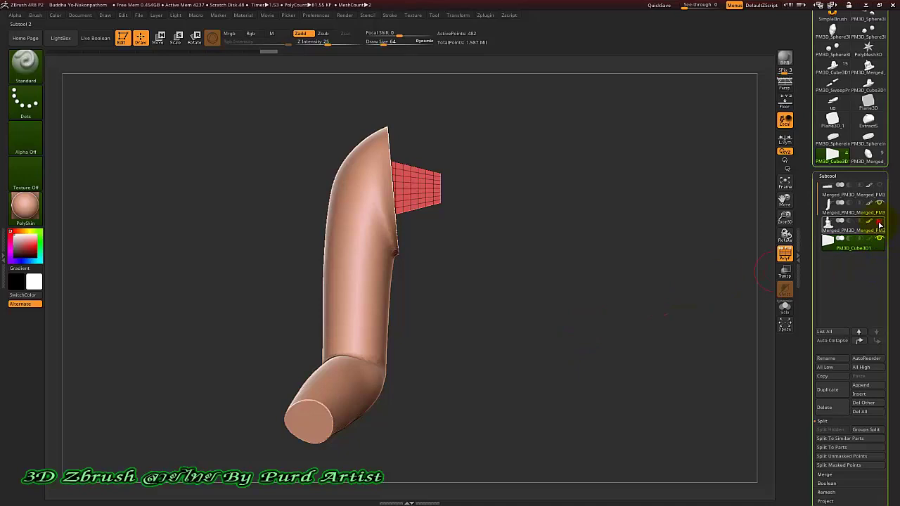
click(879, 185)
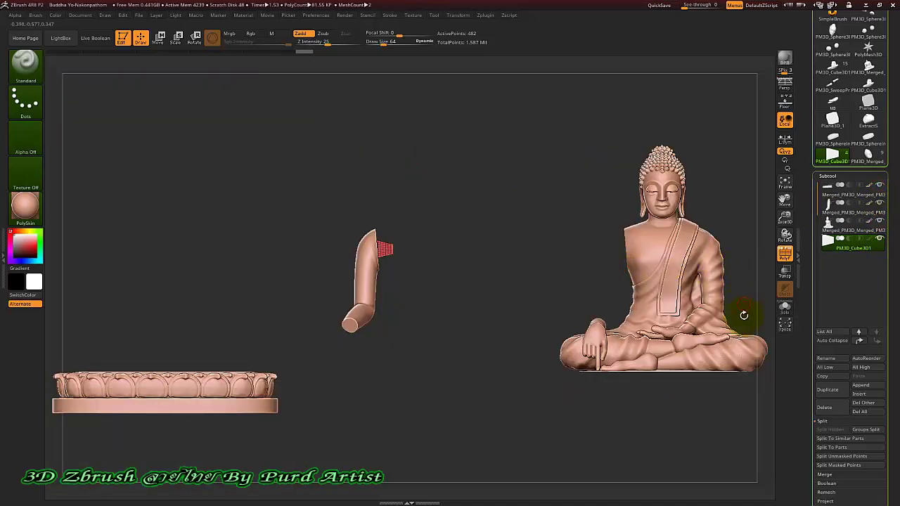
drag(570, 286, 556, 308)
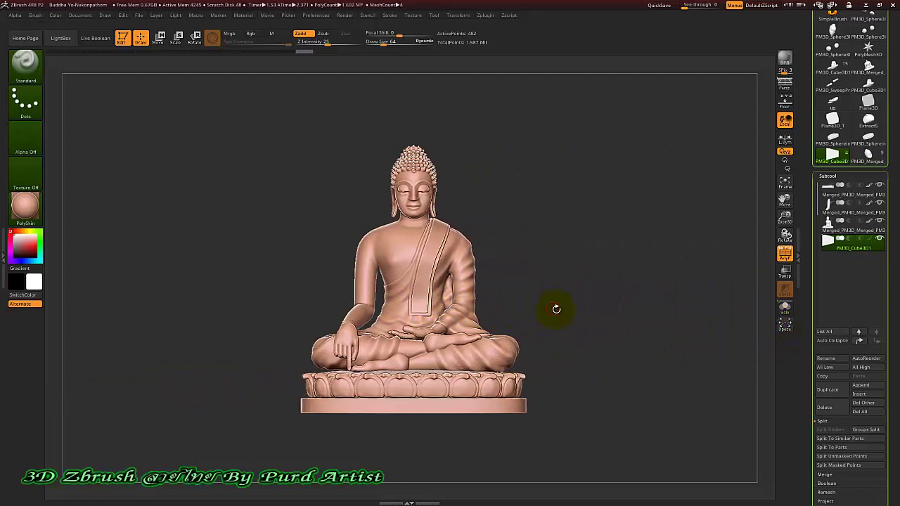
click(878, 221)
click(880, 186)
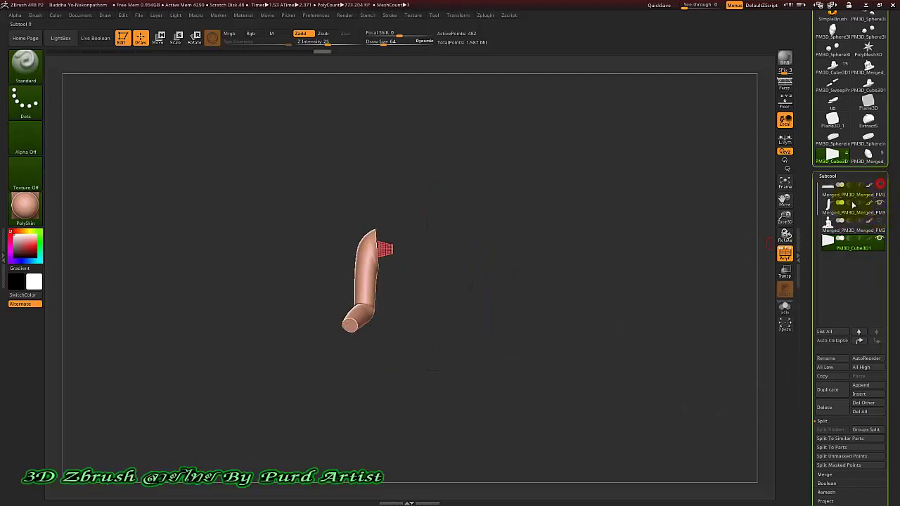
mouse_move(326, 224)
mouse_down()
mouse_move(291, 231)
mouse_move(331, 258)
mouse_up()
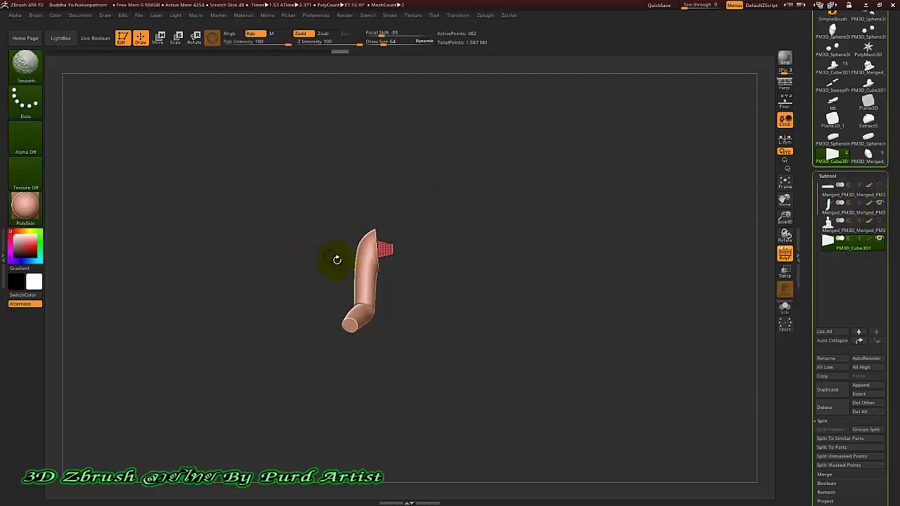
ctrl+right_drag(386, 254, 394, 244)
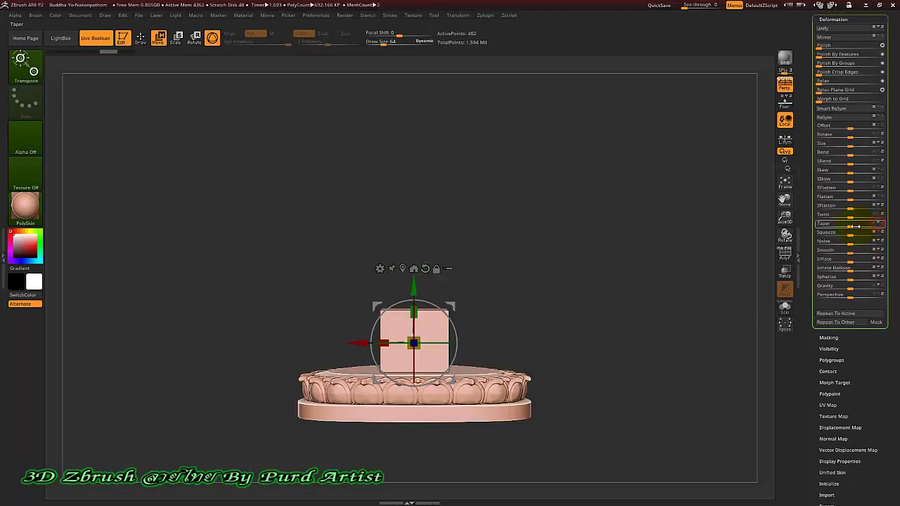
Taper the box into a trapezoid that narrows upward, redoing the first taper attempt.
drag(853, 226, 866, 227)
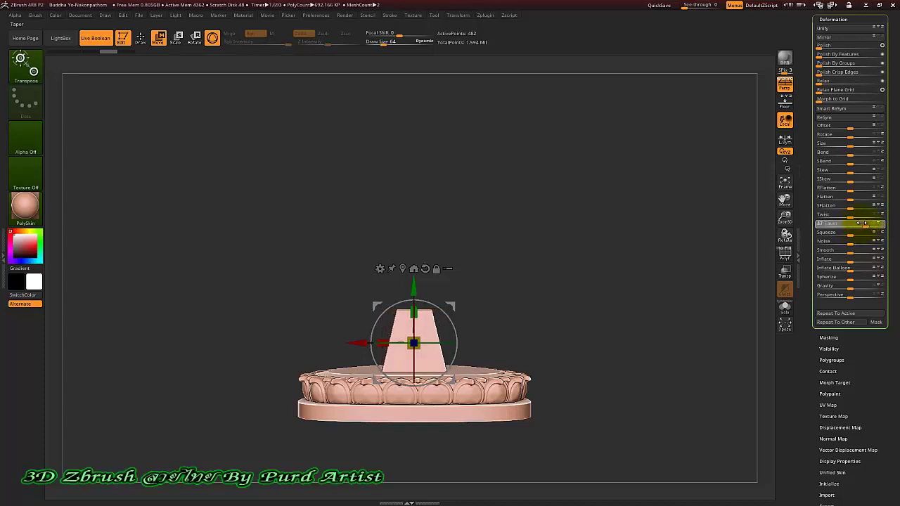
shift+drag(276, 253, 296, 252)
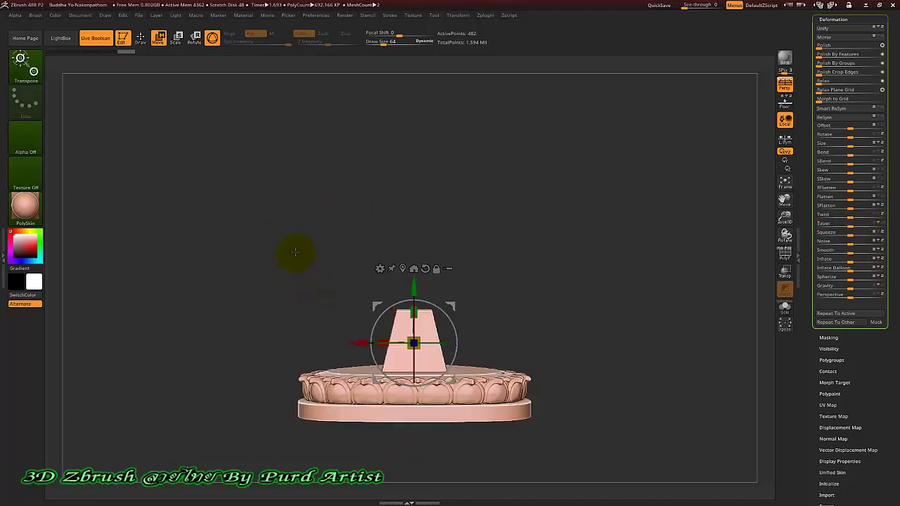
mouse_move(362, 307)
alt+right_down()
mouse_move(382, 257)
mouse_move(472, 233)
alt+right_up()
key(ctrl+z)
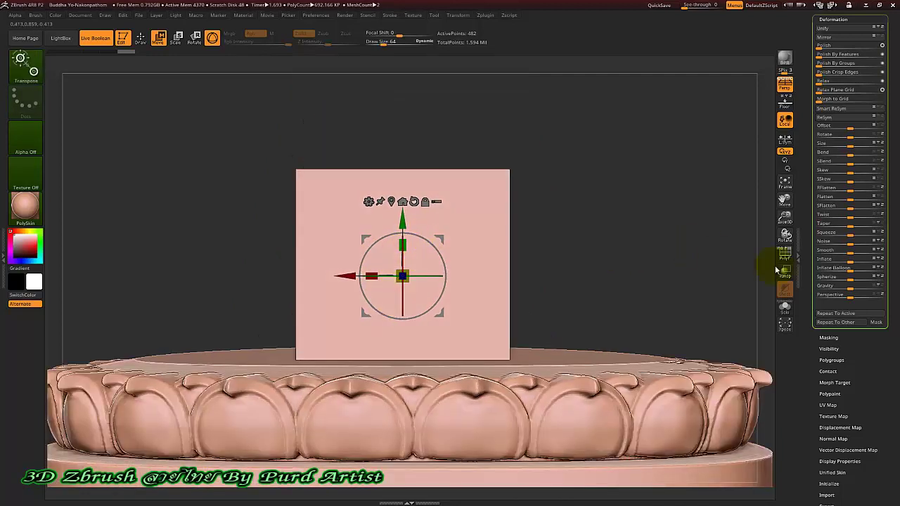
drag(850, 225, 867, 234)
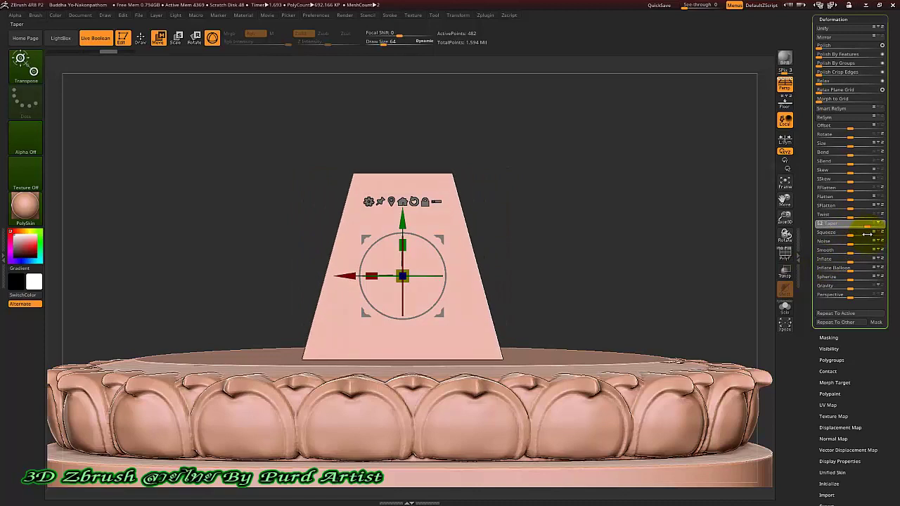
Lower the tapered block onto the lotus base and check it from above.
mouse_move(401, 220)
mouse_down()
mouse_move(397, 266)
mouse_move(311, 321)
mouse_move(357, 325)
mouse_up()
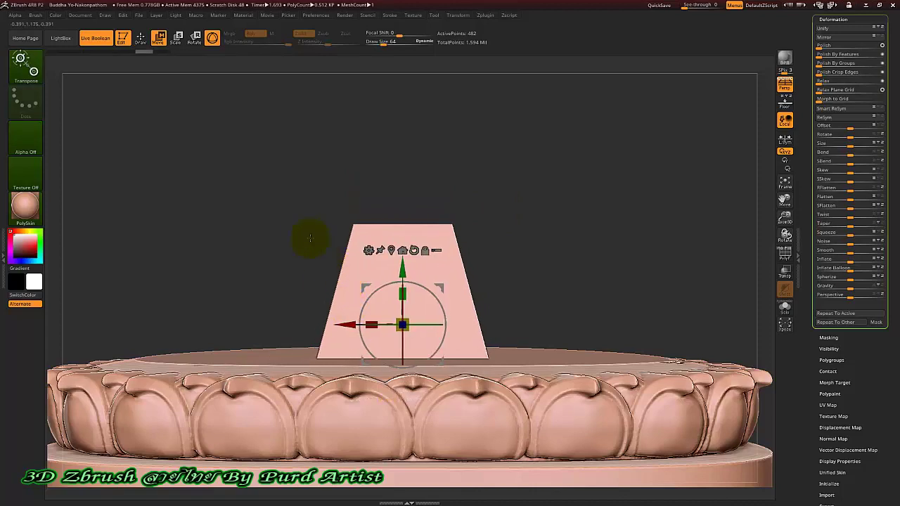
mouse_move(304, 232)
mouse_down()
mouse_move(345, 246)
mouse_move(302, 227)
mouse_move(351, 301)
mouse_move(416, 337)
mouse_move(433, 363)
mouse_move(377, 336)
mouse_move(270, 317)
mouse_up()
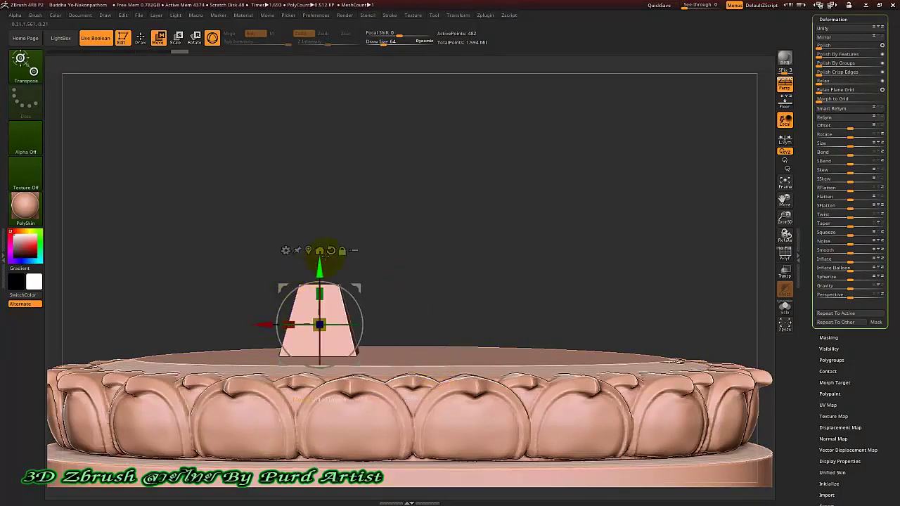
mouse_move(486, 241)
shift+mouse_down()
mouse_move(502, 257)
mouse_move(476, 233)
shift+mouse_up()
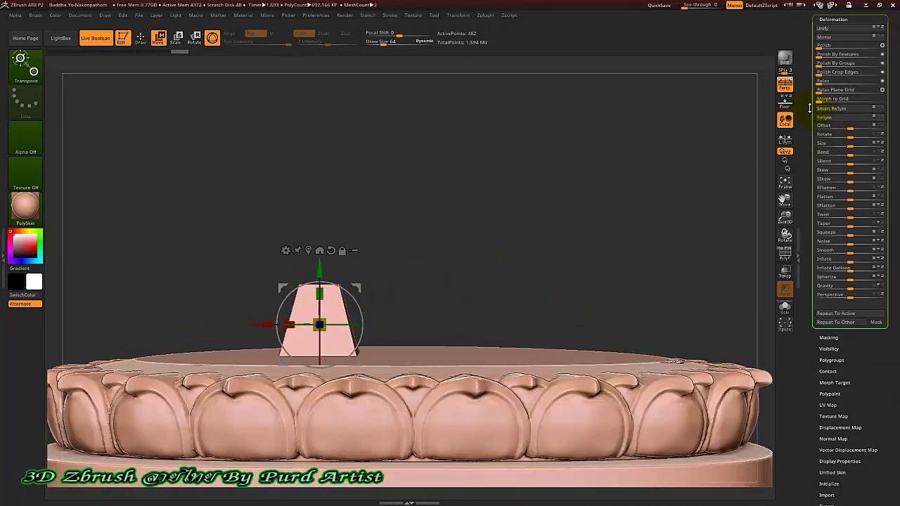
drag(809, 107, 809, 294)
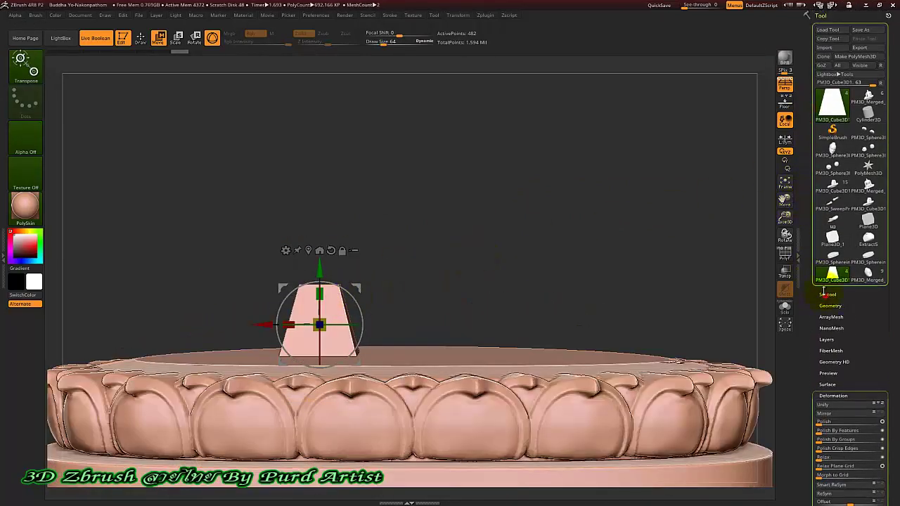
Unhide the Buddha figure and display it see-through with Transp/Ghost.
click(826, 294)
drag(804, 217, 806, 98)
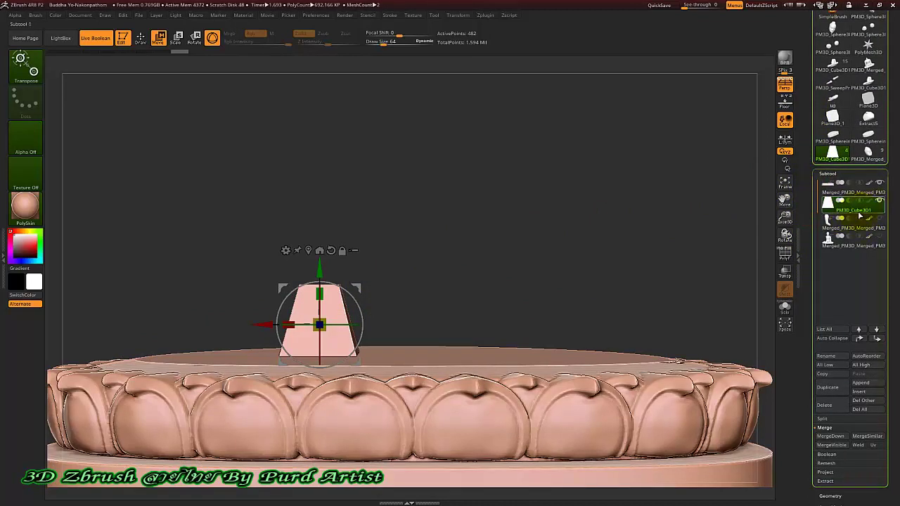
click(879, 237)
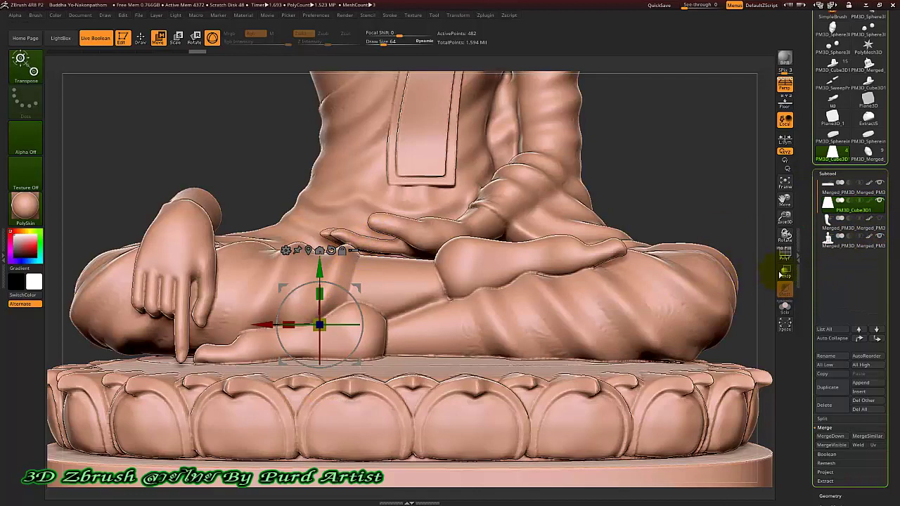
click(785, 272)
mouse_move(253, 197)
mouse_down()
mouse_move(260, 164)
mouse_move(289, 167)
mouse_move(297, 190)
mouse_up()
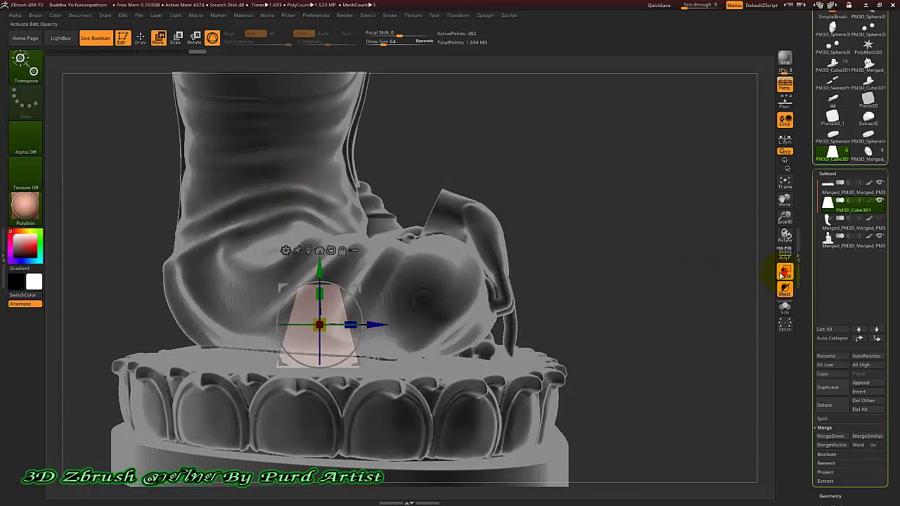
click(782, 273)
mouse_move(633, 261)
mouse_down()
mouse_move(593, 258)
mouse_move(603, 260)
mouse_up()
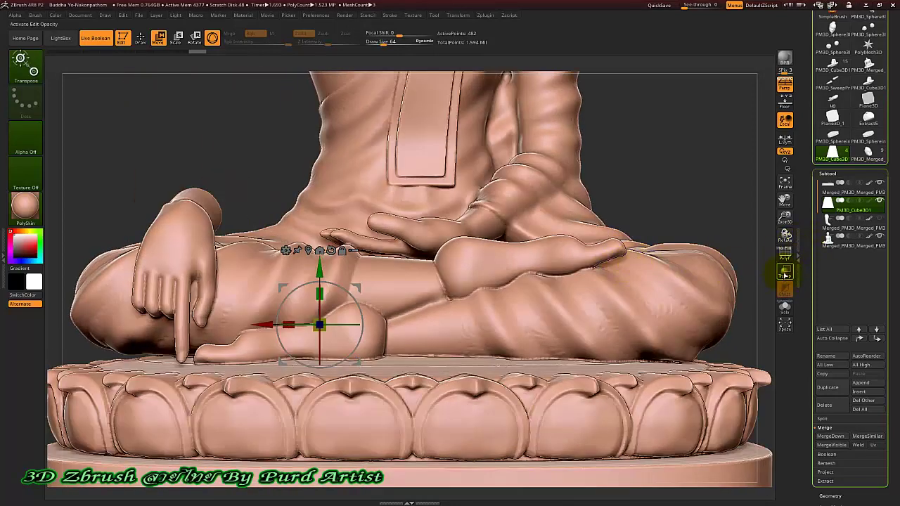
click(784, 273)
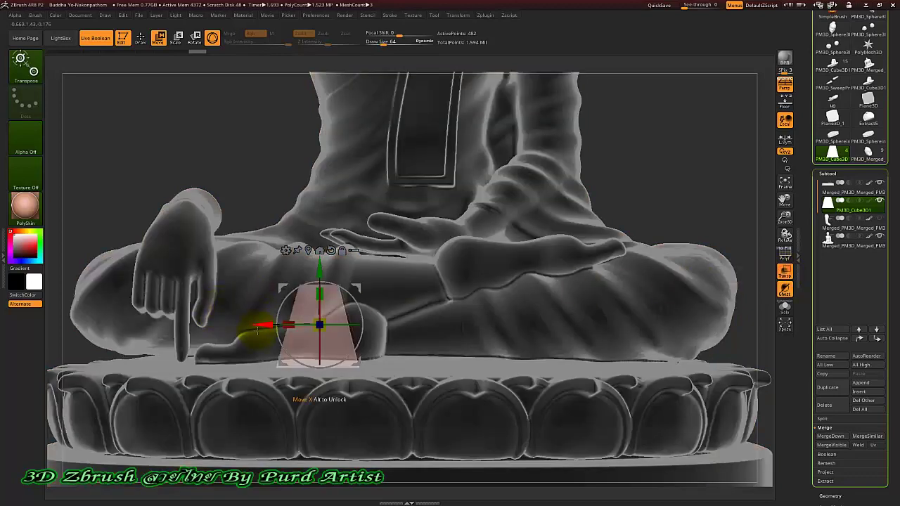
Duplicate the peg and slide the copy right under the figure, mirroring the first.
ctrl+drag(257, 326, 445, 328)
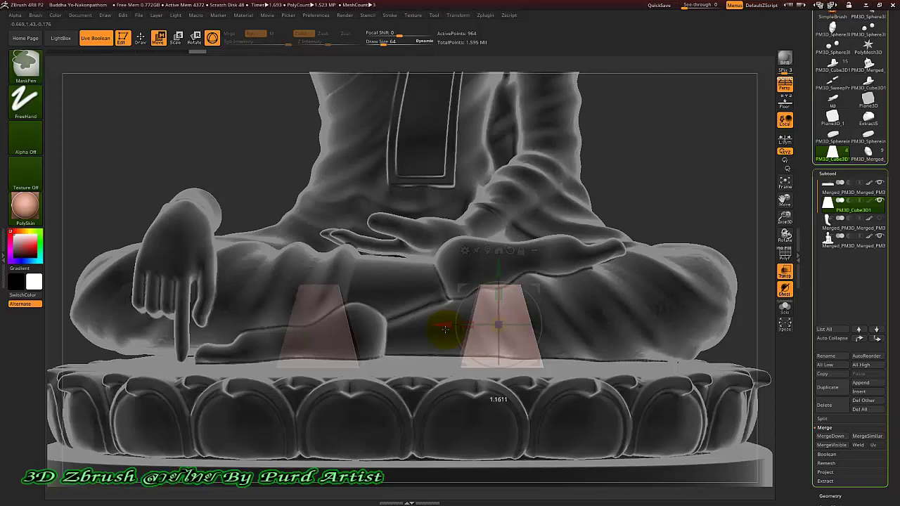
ctrl+drag(447, 330, 455, 328)
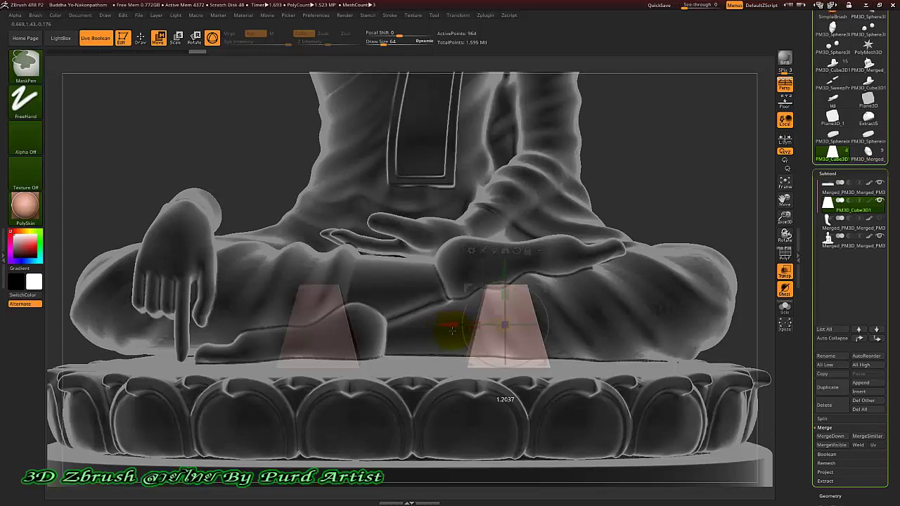
key(y)
mouse_move(272, 164)
mouse_down()
mouse_move(261, 165)
mouse_move(317, 166)
mouse_move(263, 166)
mouse_move(268, 173)
mouse_up()
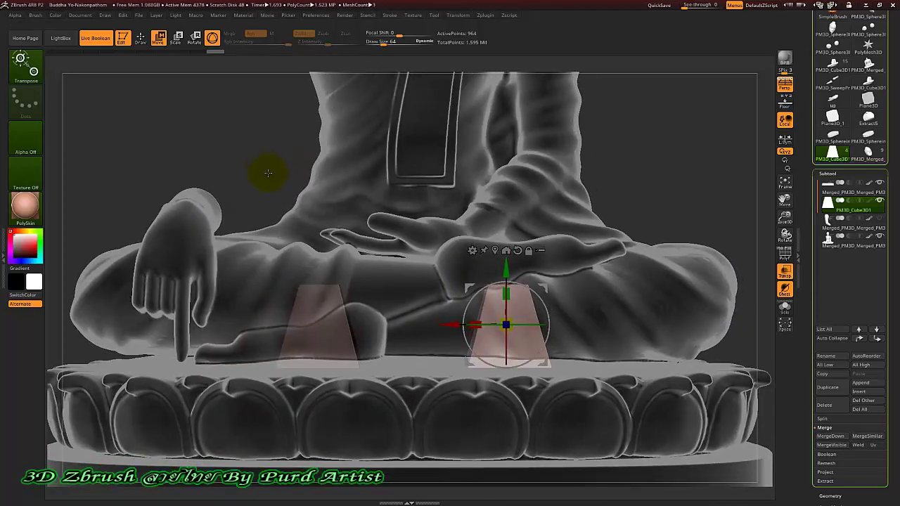
Duplicate the peg subtool into PM3D_Cube3D2 and scale the copy slightly larger.
click(141, 40)
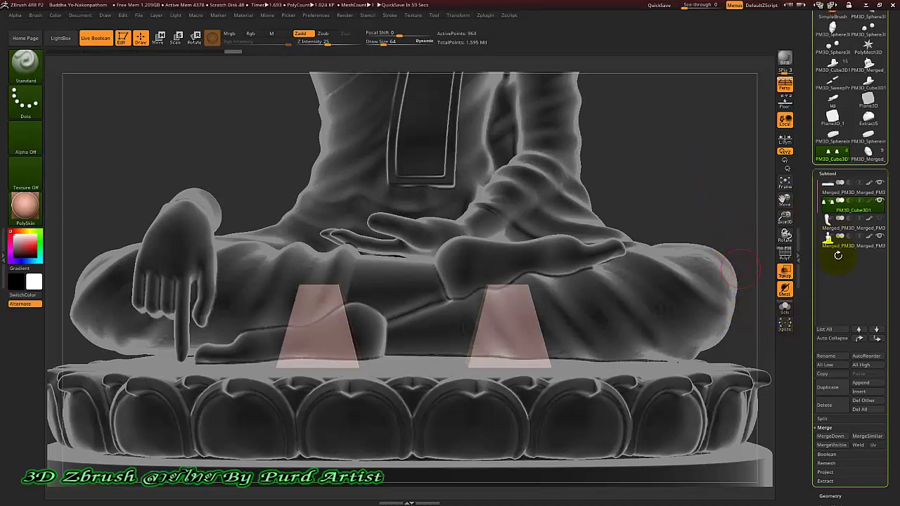
click(822, 387)
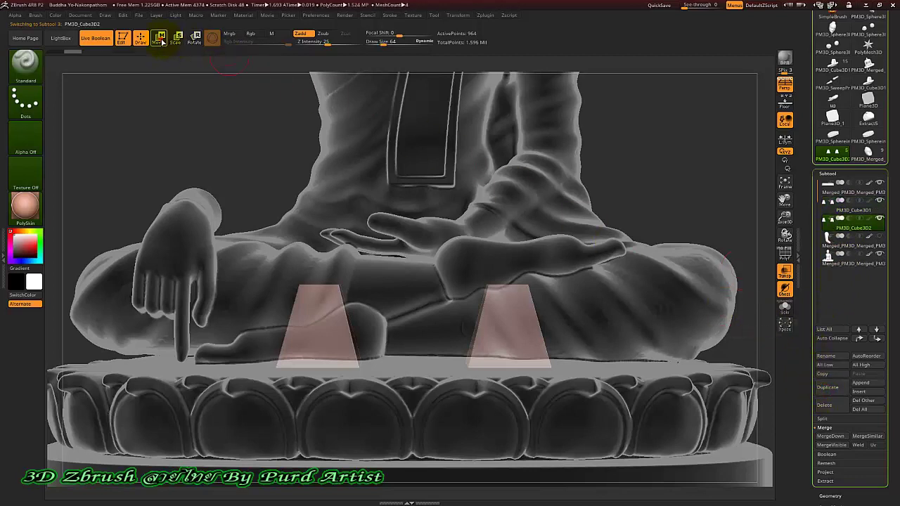
click(158, 37)
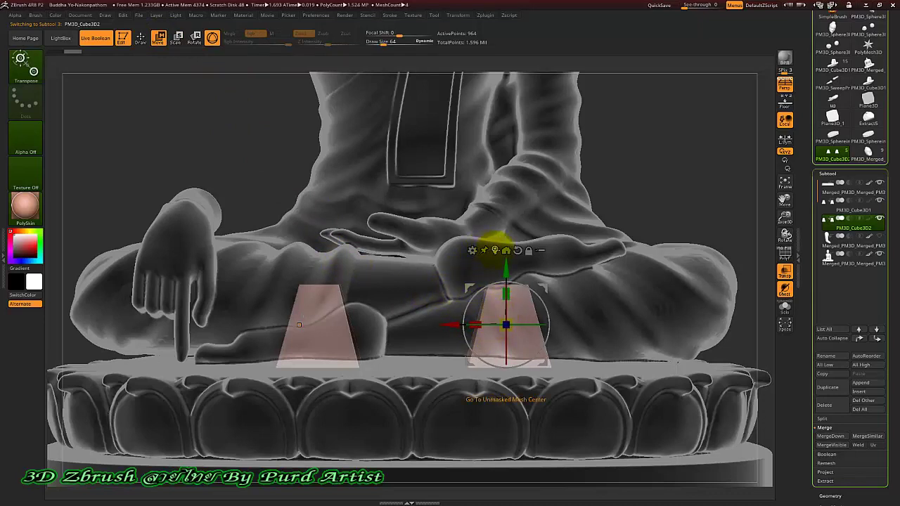
click(497, 316)
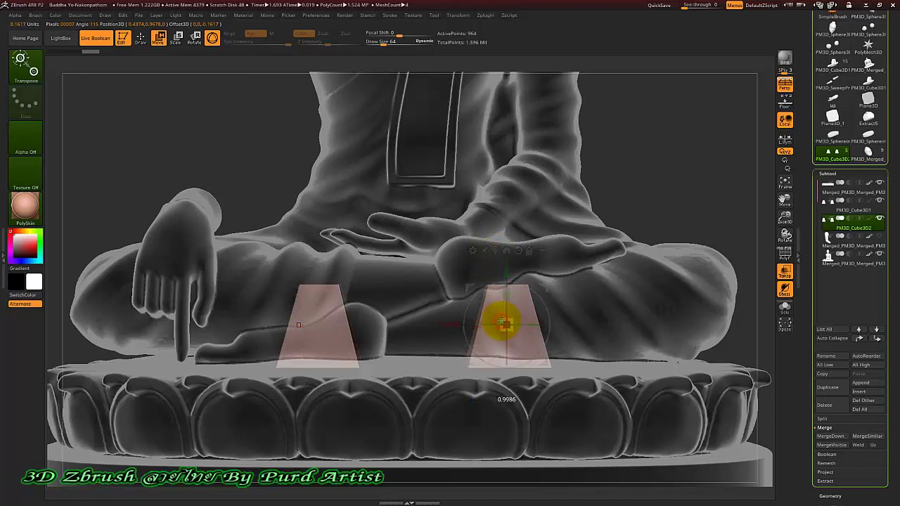
drag(504, 322, 453, 324)
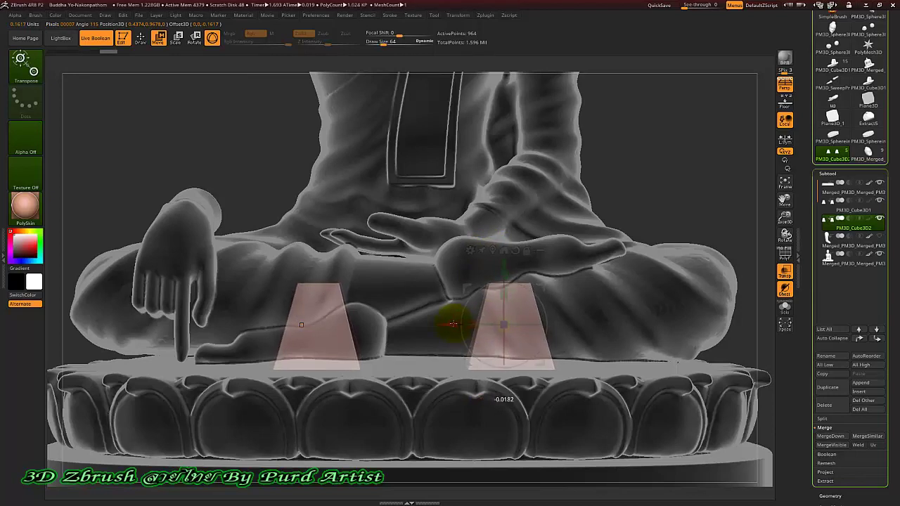
drag(260, 147, 276, 163)
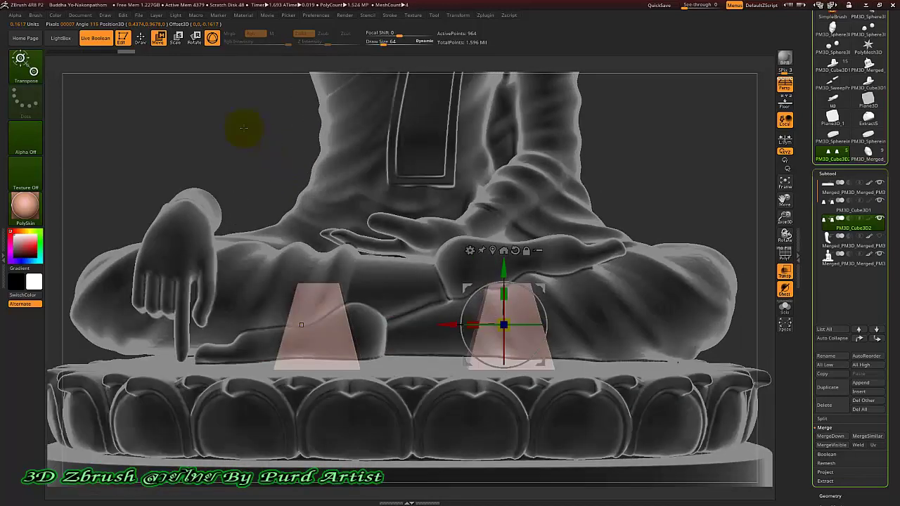
click(141, 37)
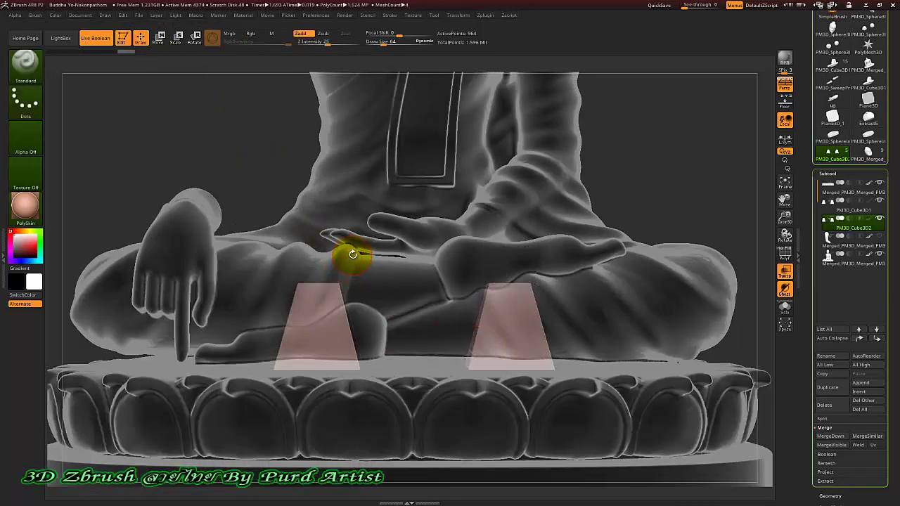
Hide the Buddha figure and MergeDown the original pegs into the lotus base.
click(852, 210)
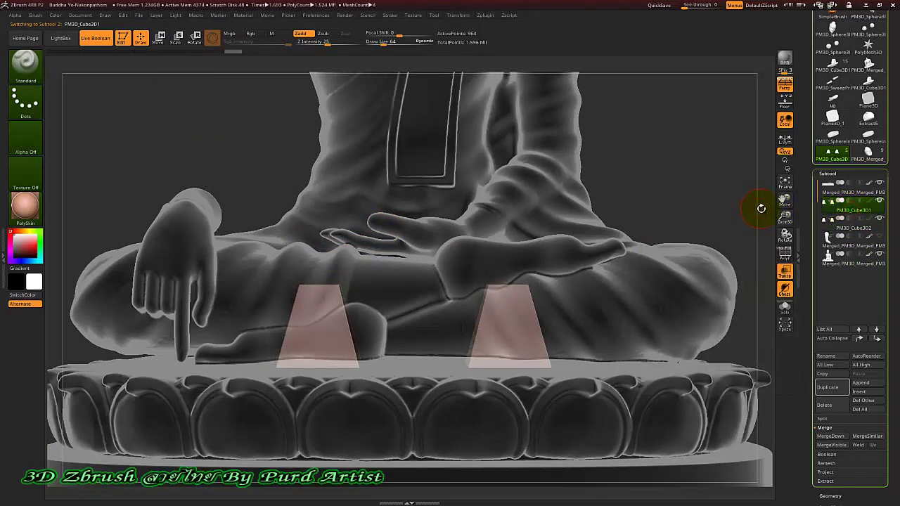
click(879, 254)
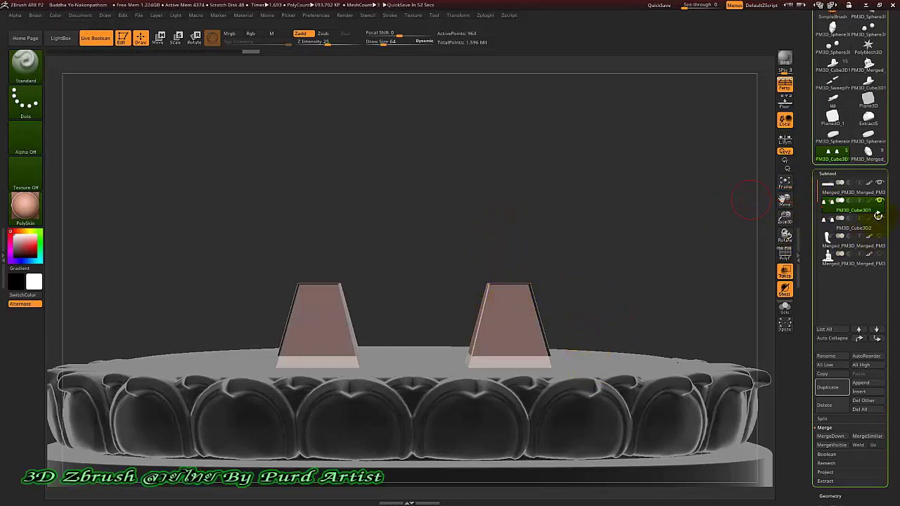
click(864, 196)
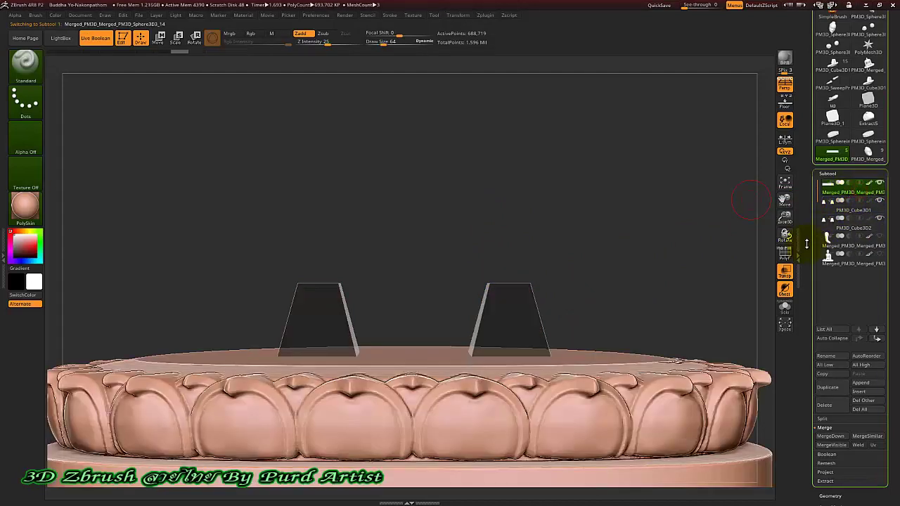
drag(807, 241, 814, 201)
scroll(819, 249, down, 2)
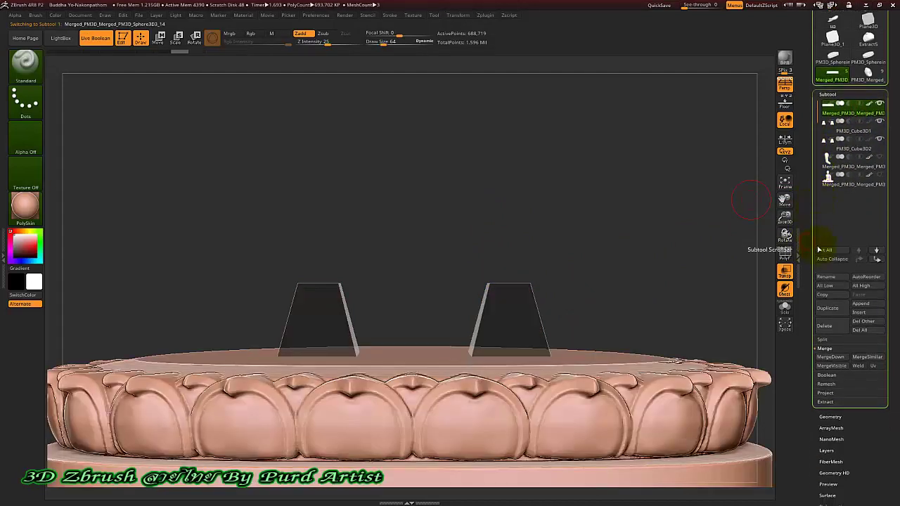
click(826, 358)
click(739, 377)
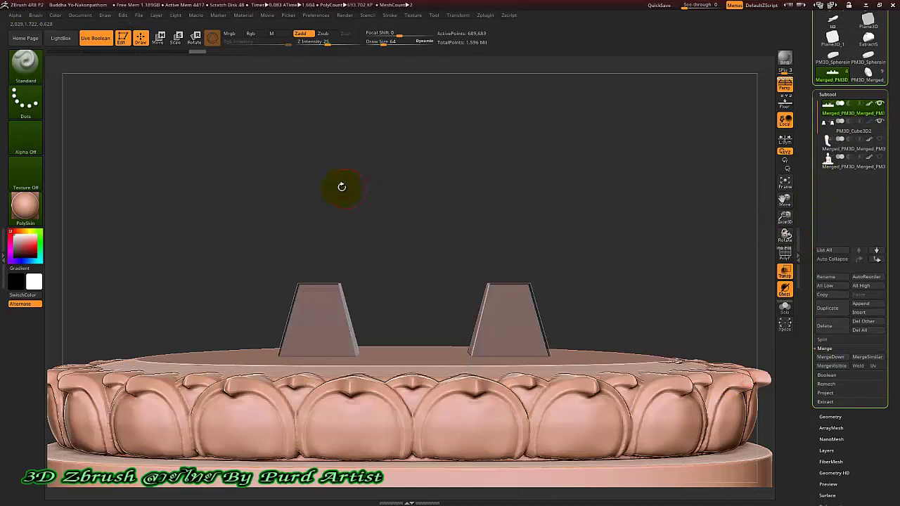
mouse_move(333, 176)
mouse_down()
mouse_move(342, 201)
mouse_move(377, 210)
mouse_move(377, 201)
mouse_move(337, 187)
mouse_up()
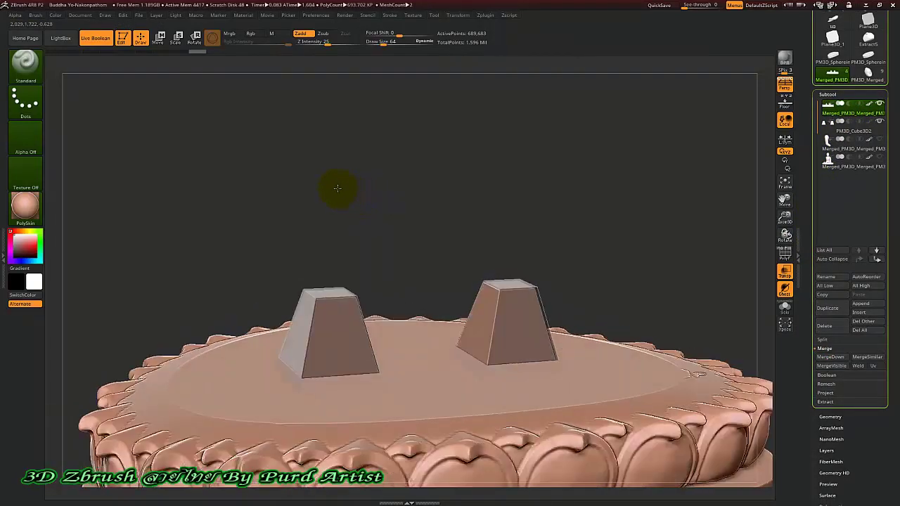
mouse_move(393, 190)
mouse_down()
mouse_move(392, 201)
mouse_move(396, 190)
mouse_up()
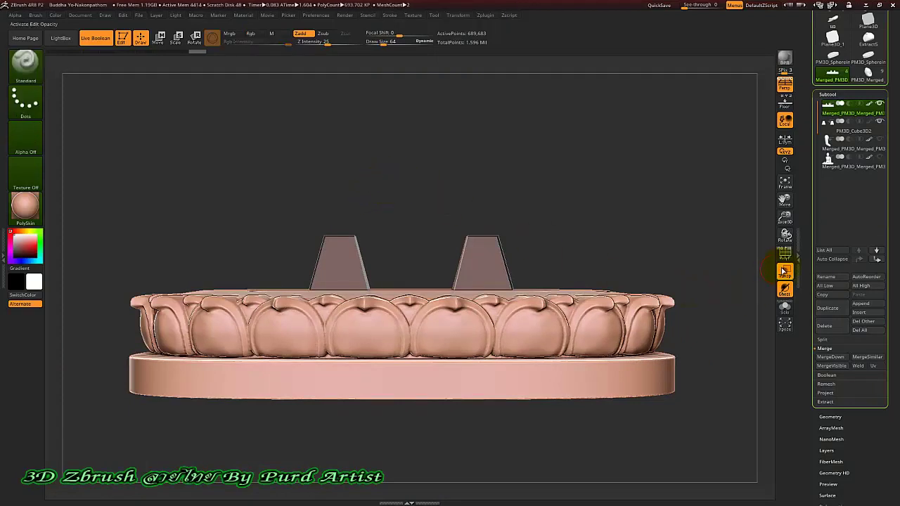
Turn off see-through, select PM3D_Cube3D2, then mask and clear the mask.
click(783, 271)
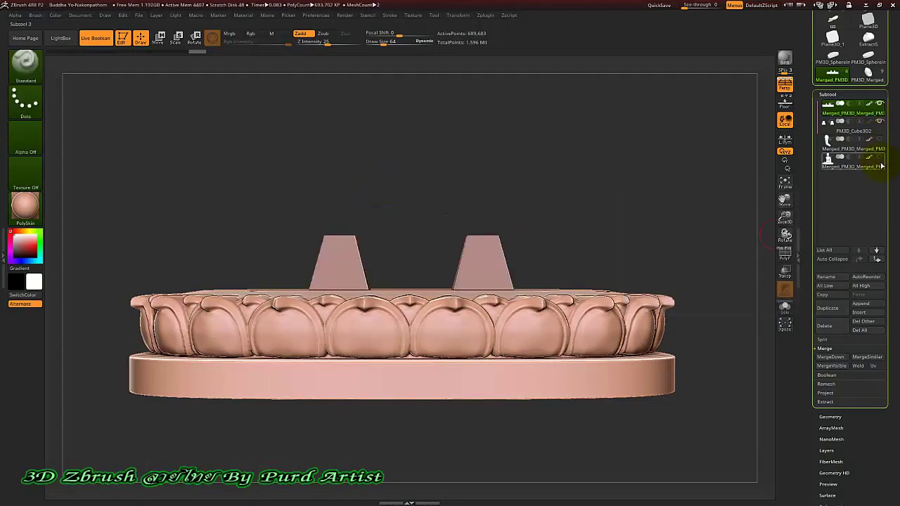
click(877, 125)
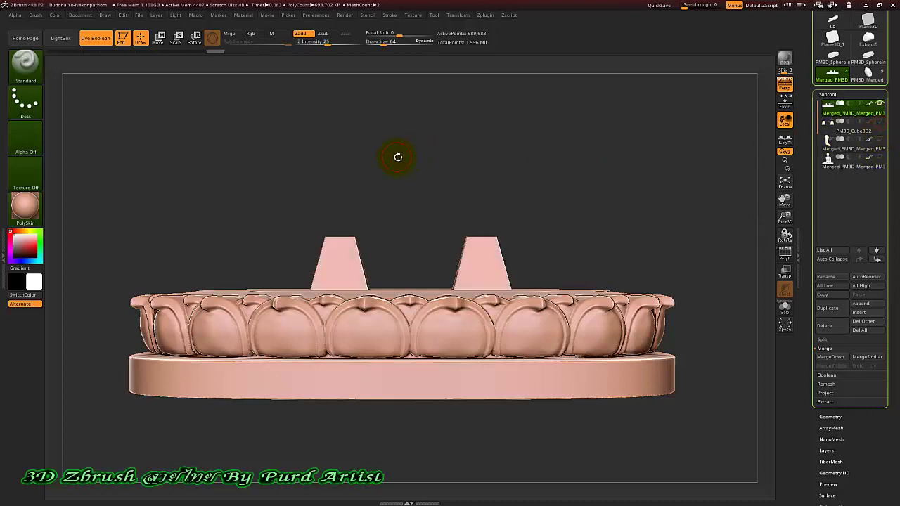
ctrl+drag(381, 124, 422, 197)
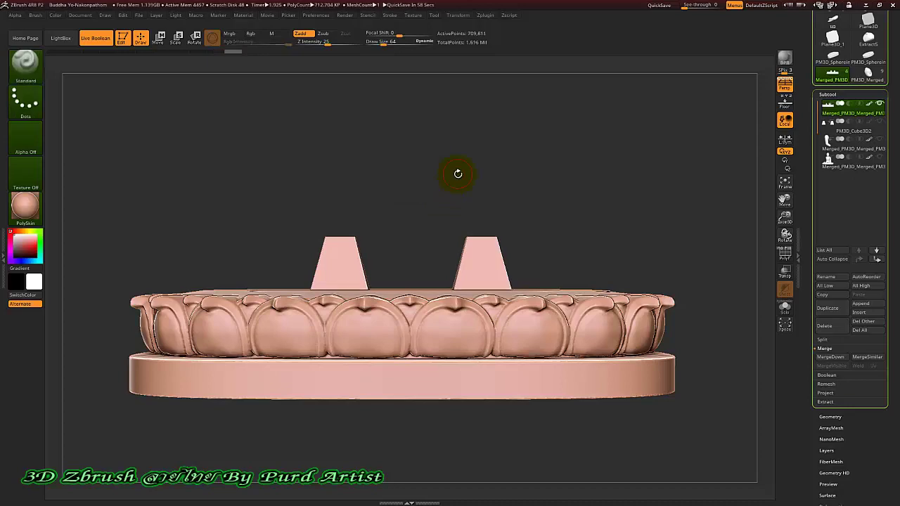
drag(442, 171, 450, 203)
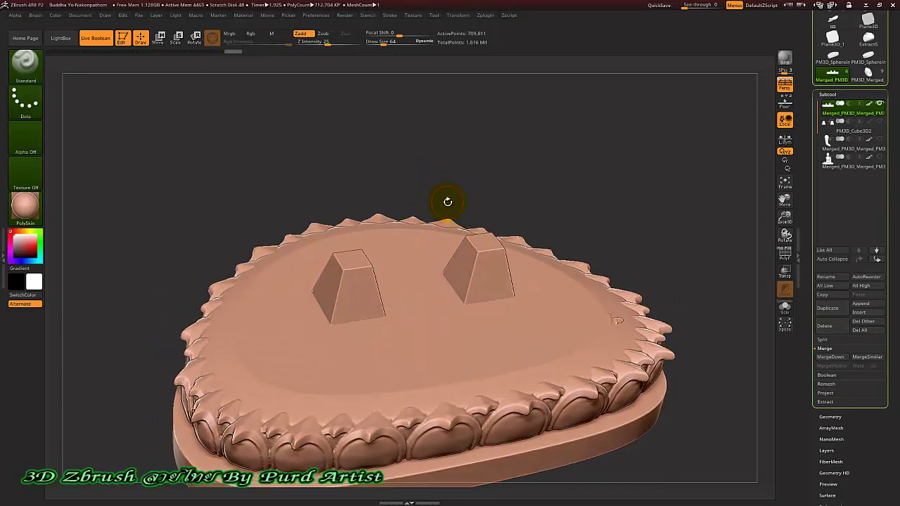
ctrl+click(424, 180)
ctrl+click(434, 181)
mouse_move(443, 174)
mouse_down()
mouse_move(421, 146)
mouse_move(422, 161)
mouse_up()
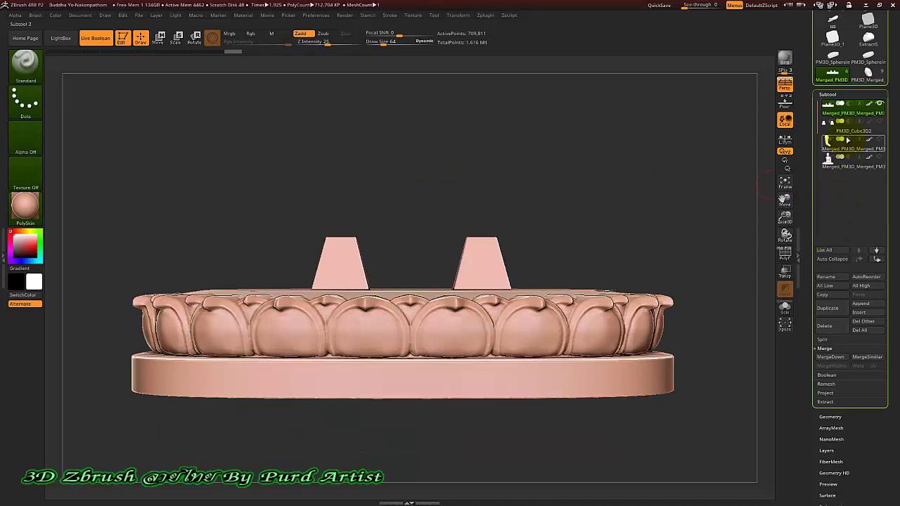
Move PM3D_Cube3D2 to the bottom of the subtool list and hide the lotus base.
click(852, 133)
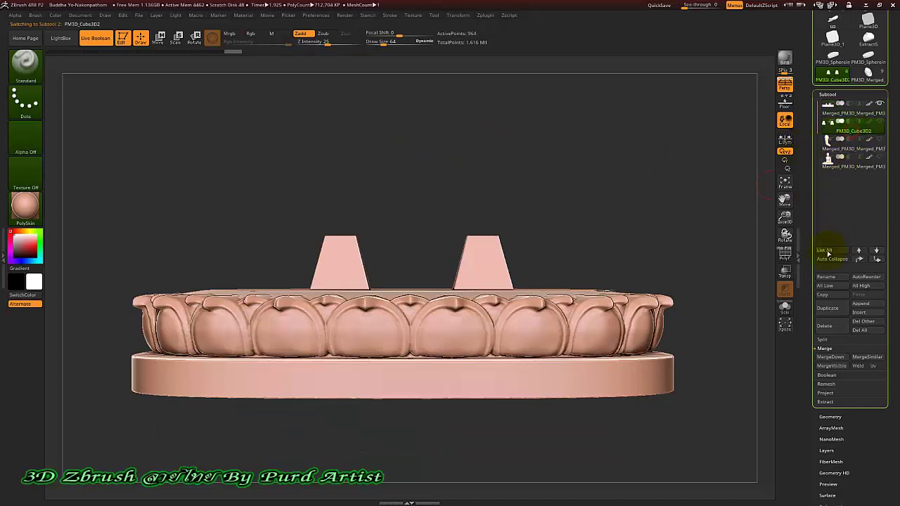
click(876, 260)
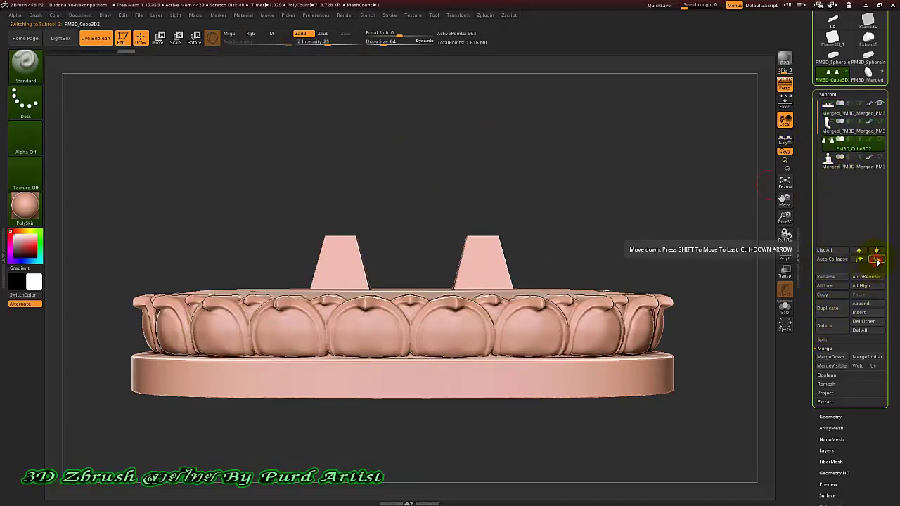
click(876, 259)
key(p)
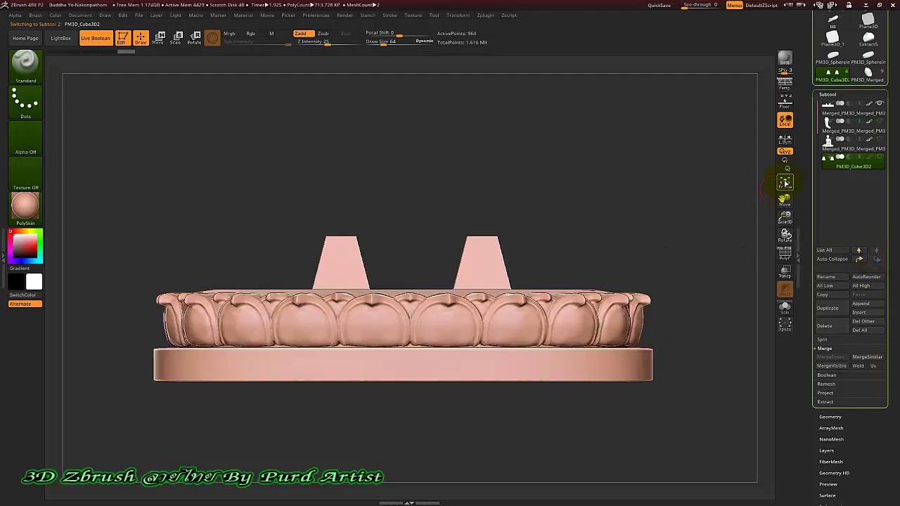
key(p)
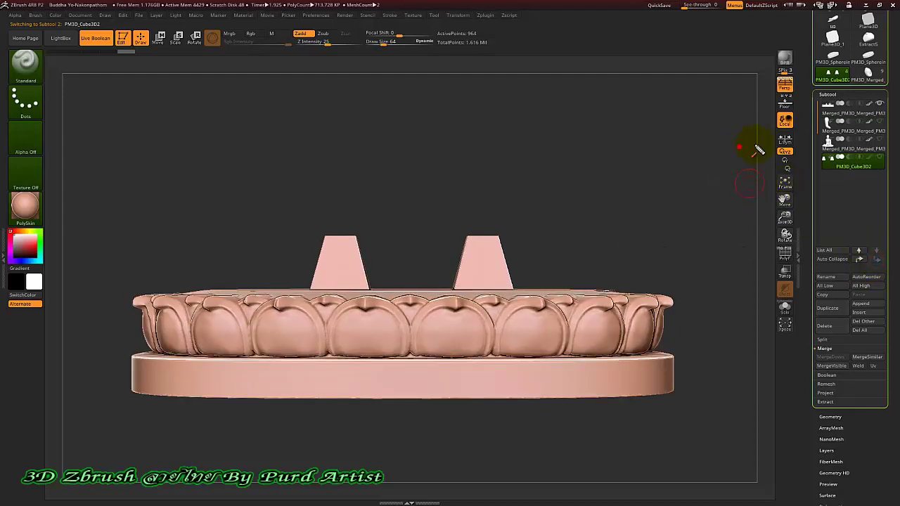
drag(739, 147, 817, 145)
drag(738, 163, 818, 163)
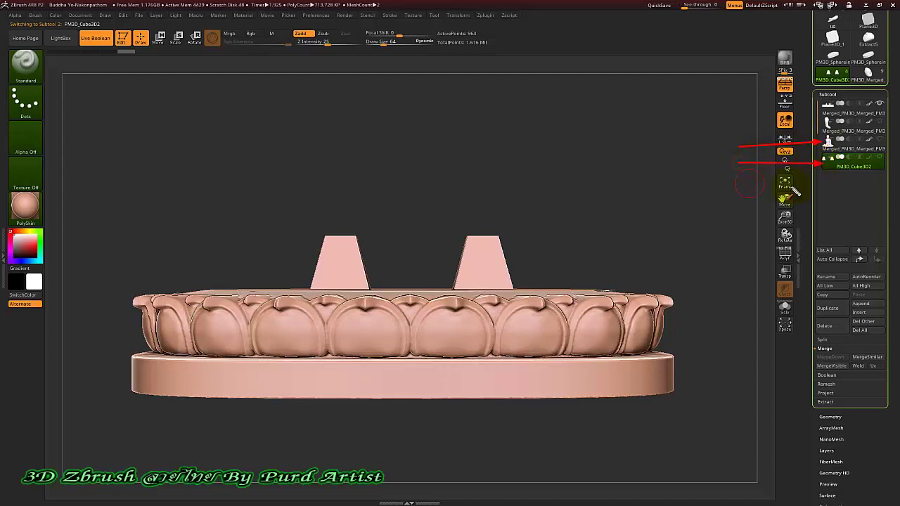
key(Escape)
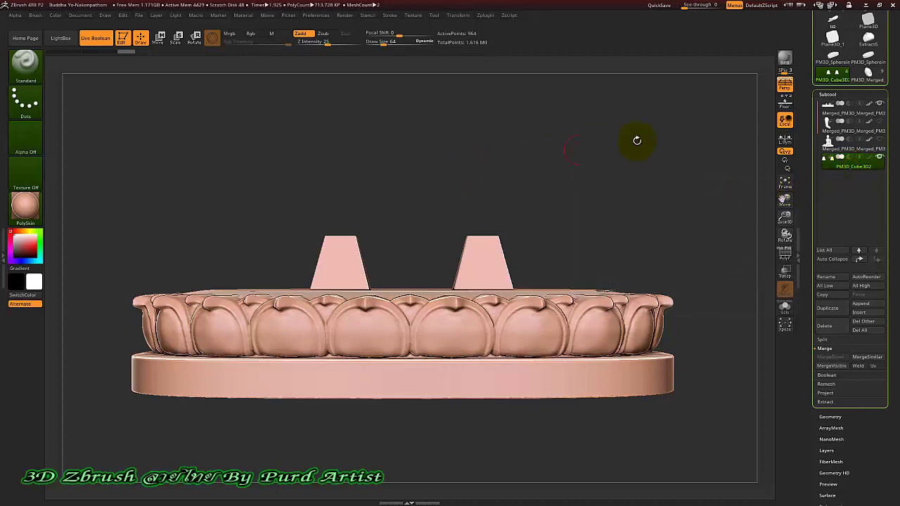
click(879, 103)
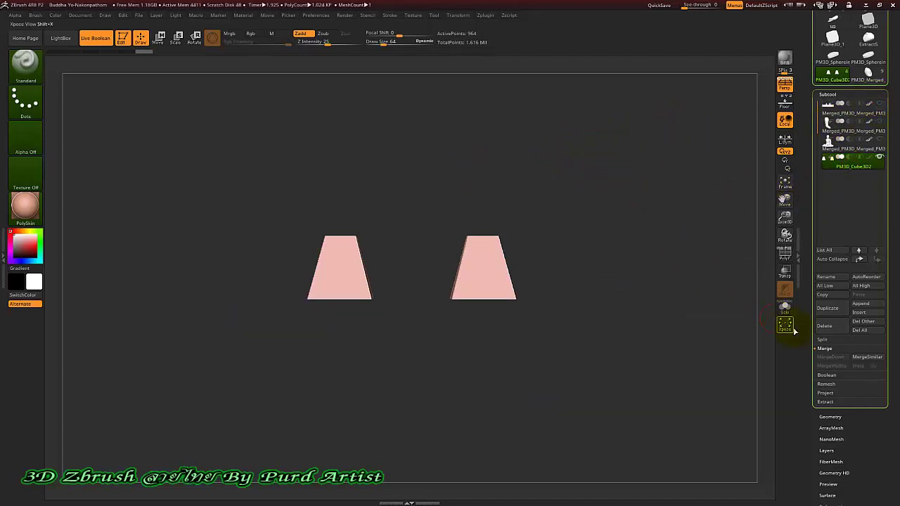
DynaMesh the two pegs at resolution 304, raising them to 57,522 active points.
scroll(828, 309, down, 5)
click(829, 302)
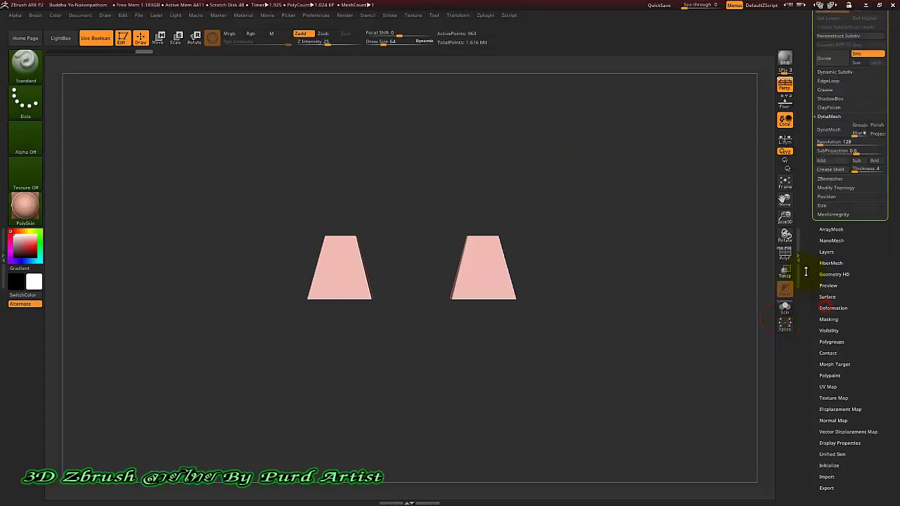
click(828, 239)
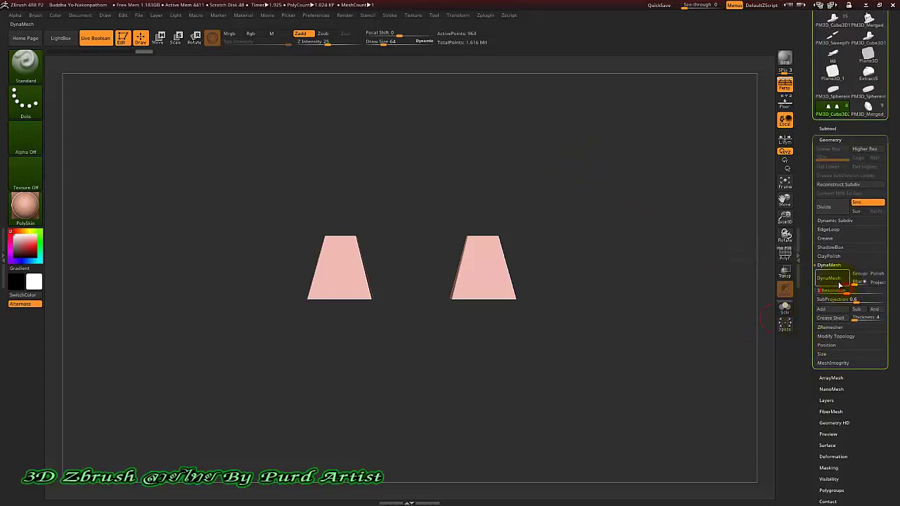
click(830, 279)
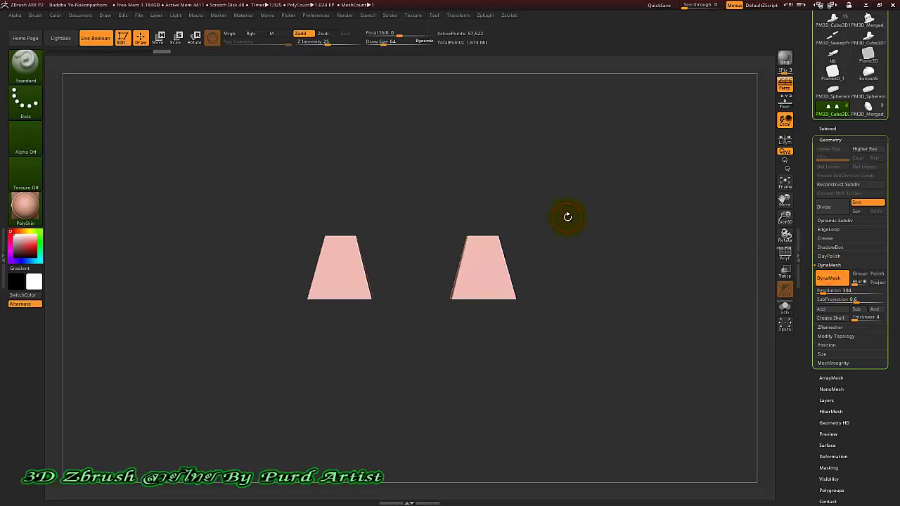
mouse_move(572, 229)
mouse_down()
mouse_move(581, 257)
mouse_move(709, 212)
mouse_up()
click(827, 128)
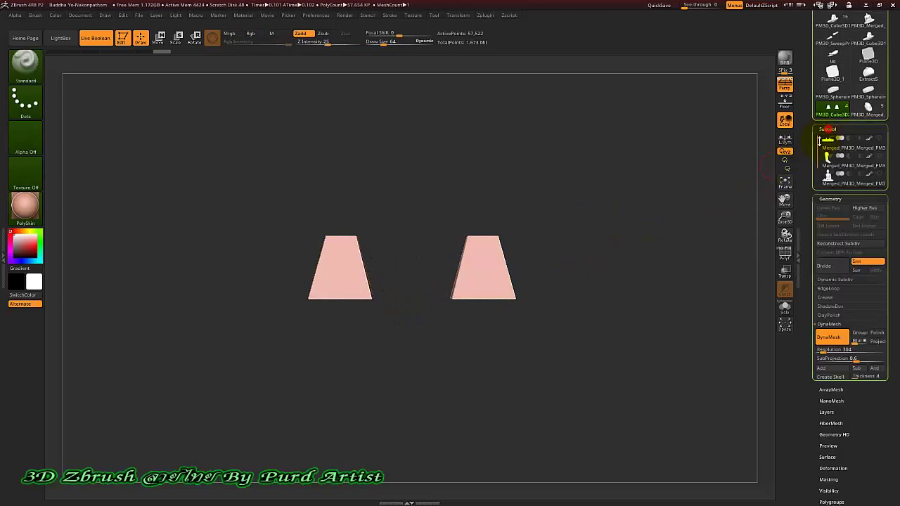
click(850, 196)
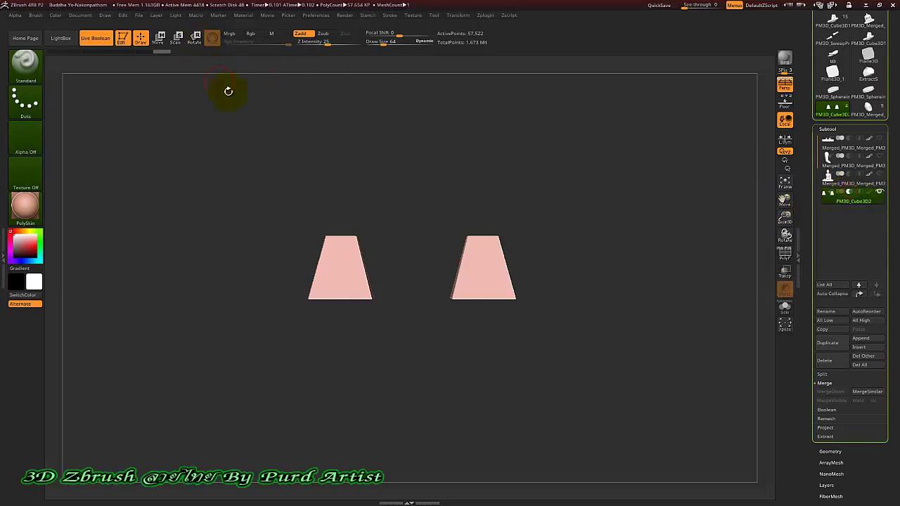
Show and select the Buddha figure, tilting it to view its underside.
click(879, 179)
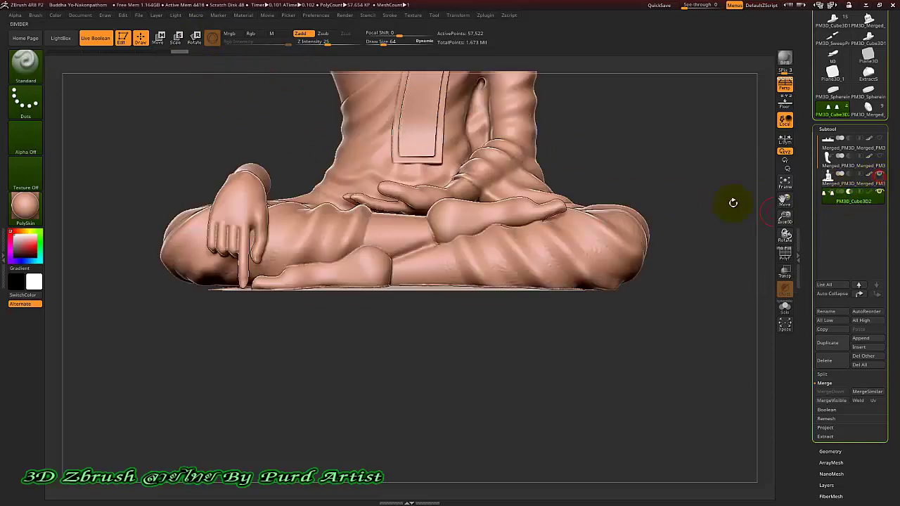
click(856, 184)
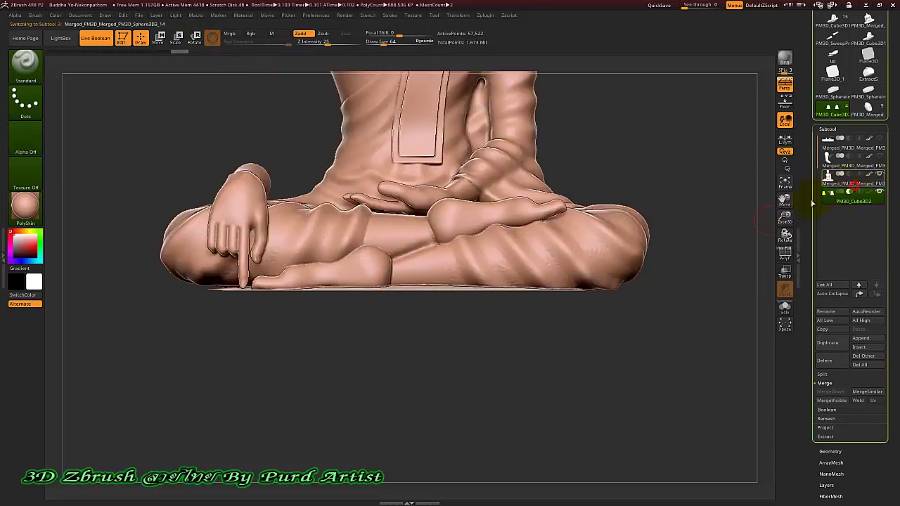
mouse_move(438, 366)
mouse_down()
mouse_move(451, 268)
mouse_move(432, 218)
mouse_move(417, 271)
mouse_move(458, 392)
mouse_up()
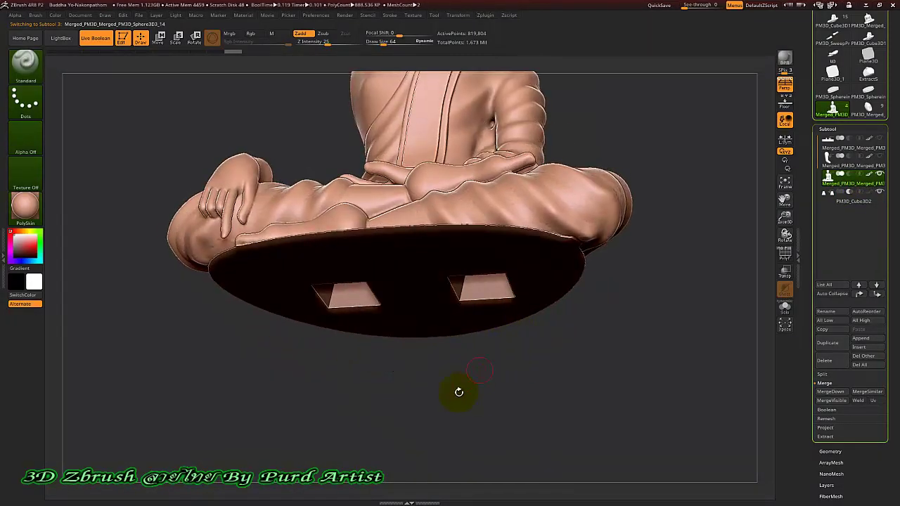
mouse_move(237, 362)
mouse_down()
mouse_move(239, 375)
mouse_move(241, 321)
mouse_up()
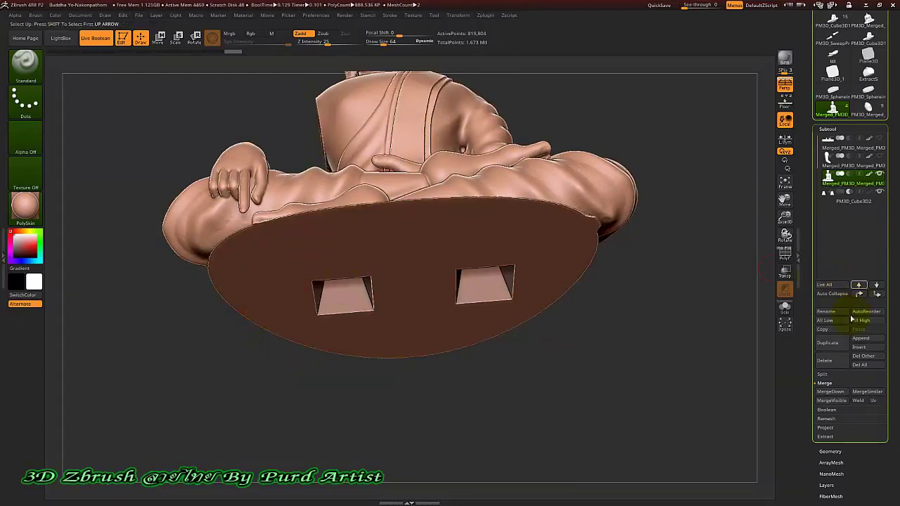
MergeDown the pegs into the figure and turn them into recessed sockets.
click(828, 391)
click(739, 412)
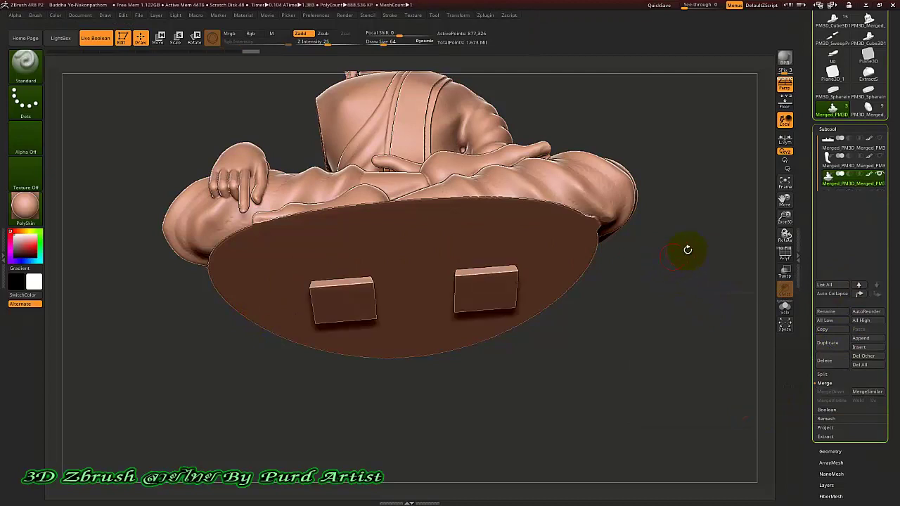
ctrl+drag(655, 253, 667, 322)
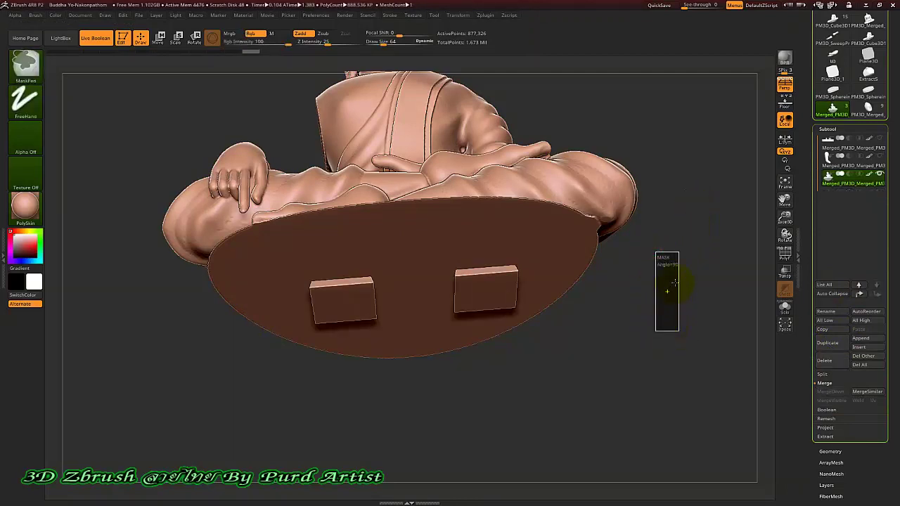
mouse_move(674, 283)
ctrl+mouse_down()
mouse_move(688, 262)
mouse_move(636, 339)
mouse_move(637, 311)
ctrl+mouse_up()
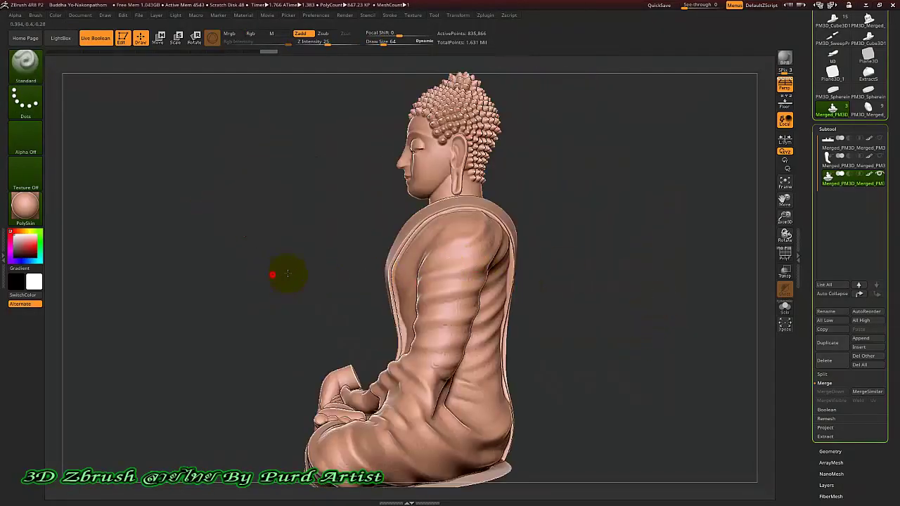
Show the detachable arm again and frame the whole statue in the view.
mouse_move(275, 275)
mouse_down()
mouse_move(311, 272)
mouse_move(311, 263)
mouse_up()
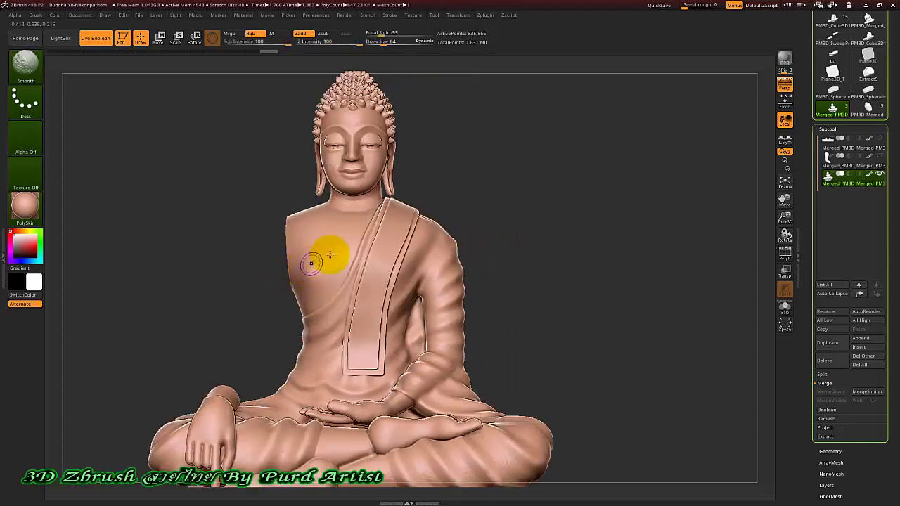
click(880, 157)
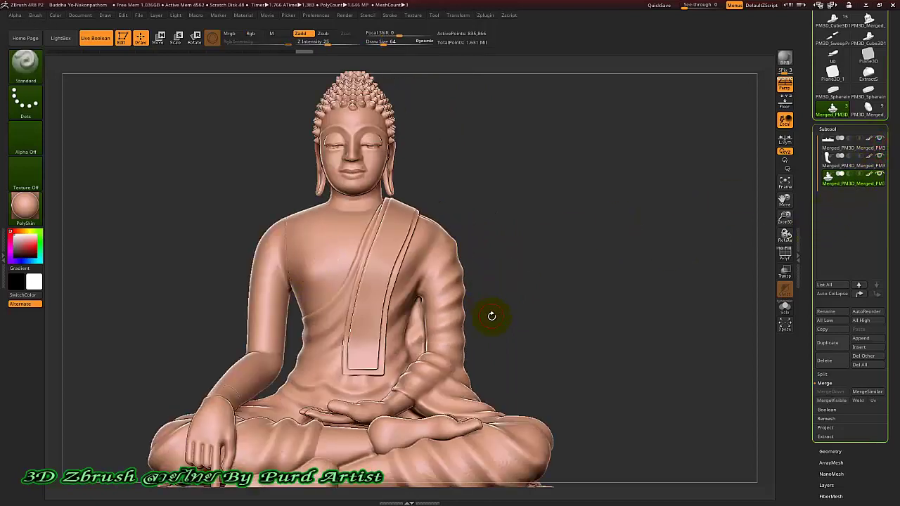
key(f)
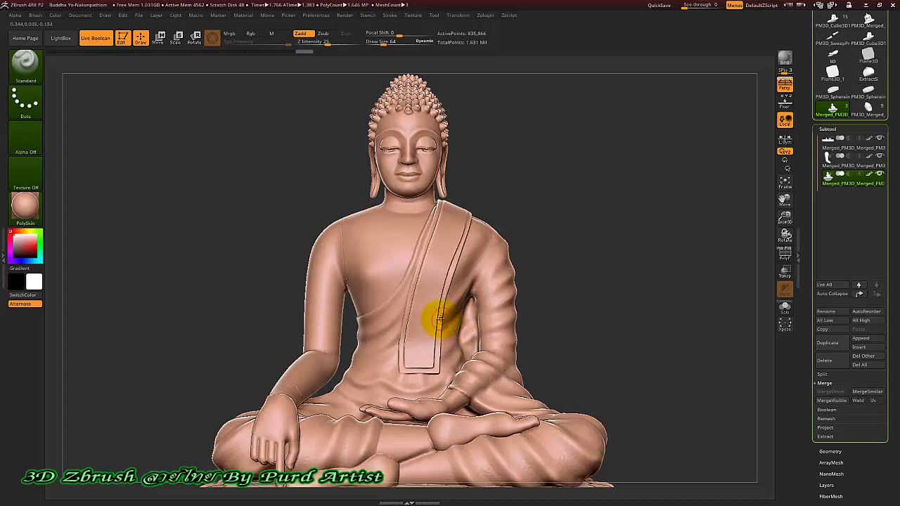
drag(528, 249, 587, 247)
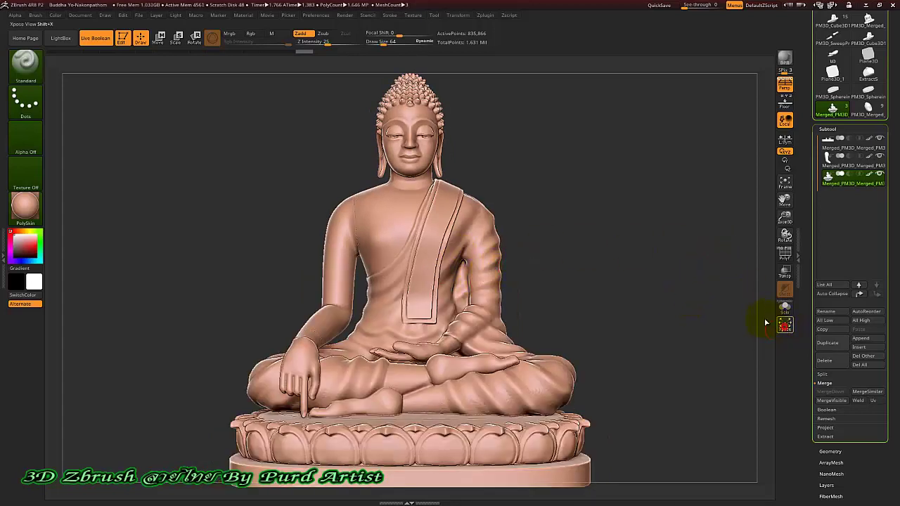
Use Xpose to spread base, arm and figure apart and inspect the pegs.
click(785, 325)
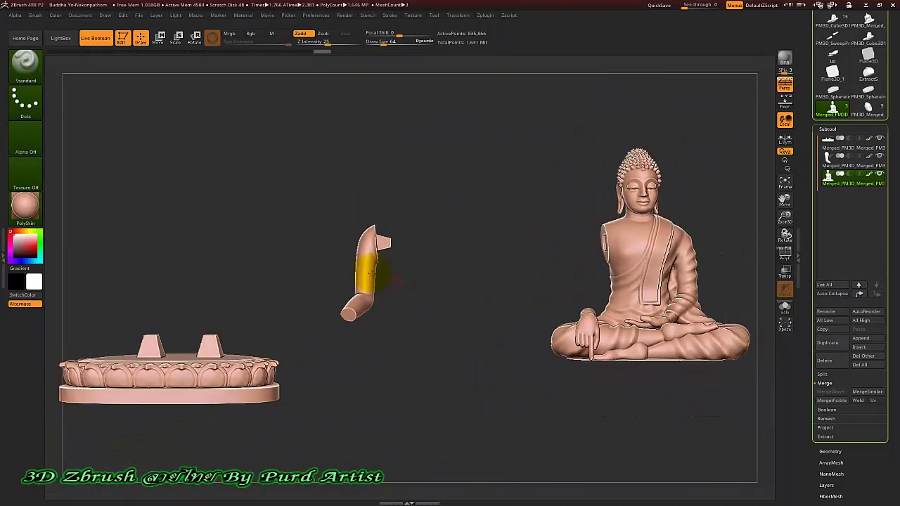
drag(271, 232, 406, 243)
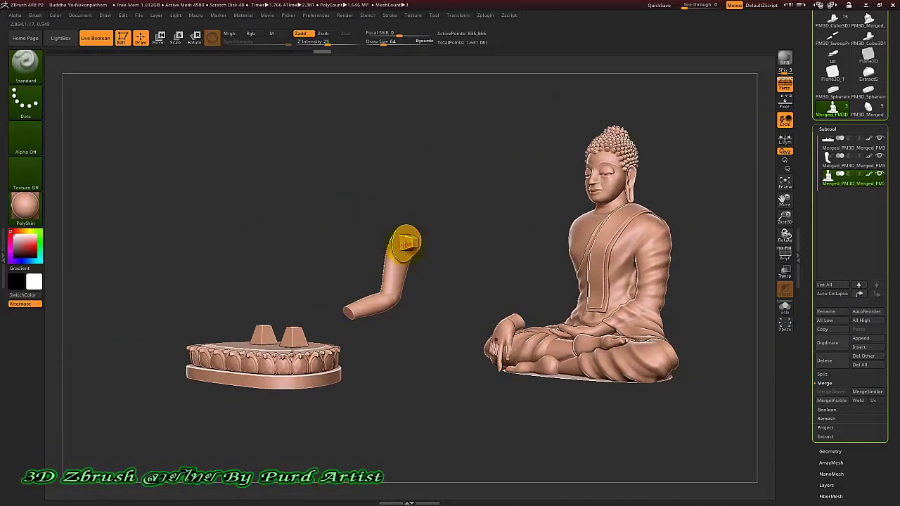
drag(321, 235, 302, 369)
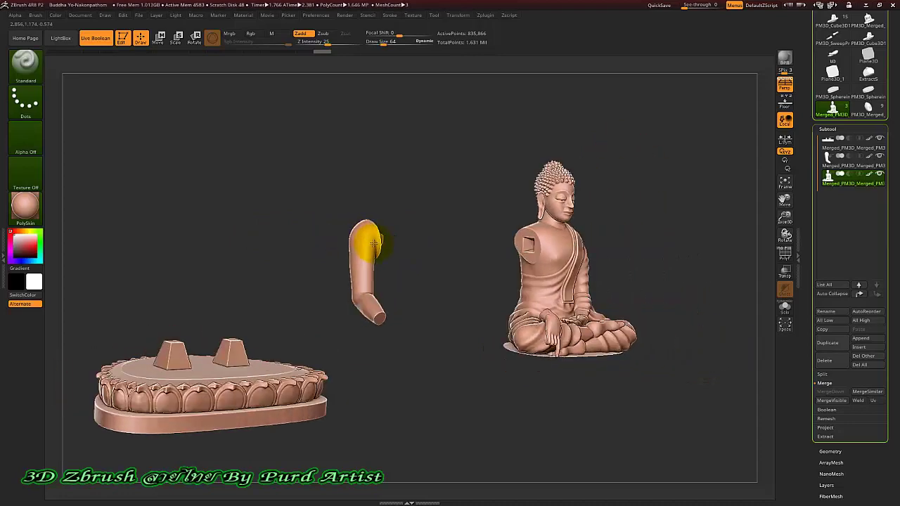
click(268, 357)
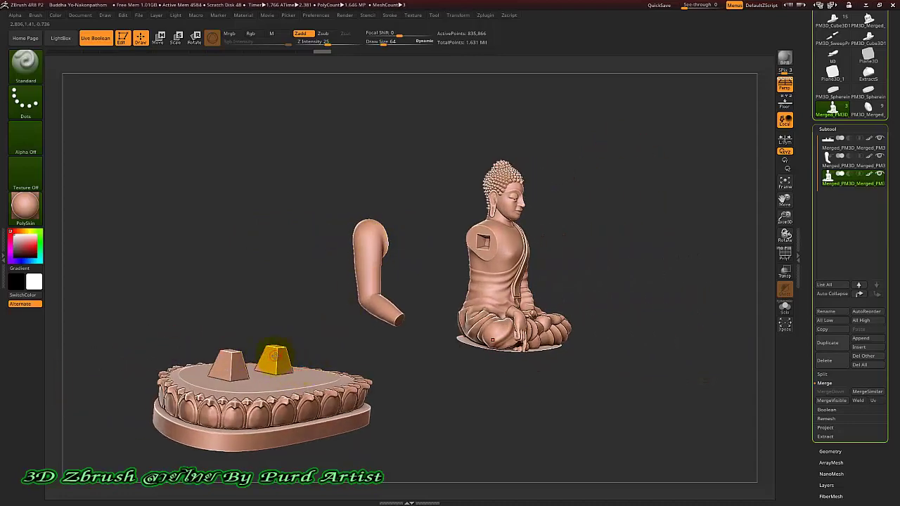
click(312, 327)
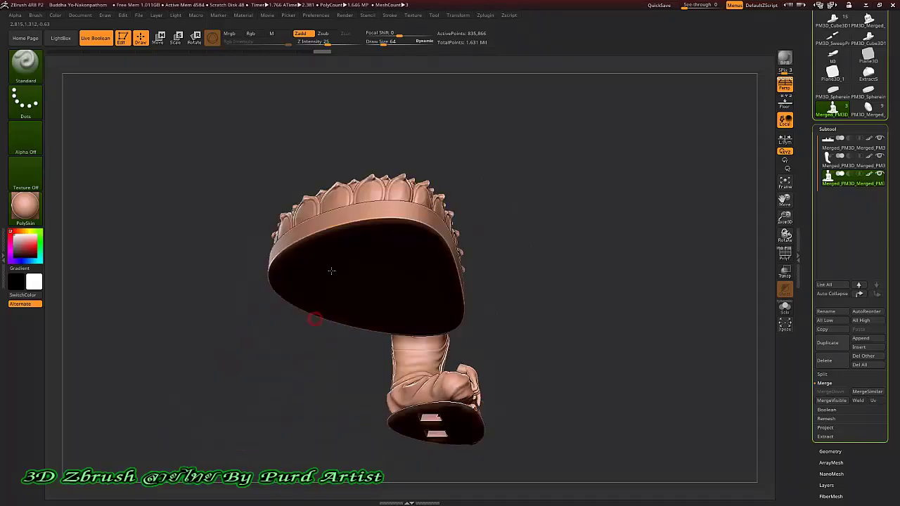